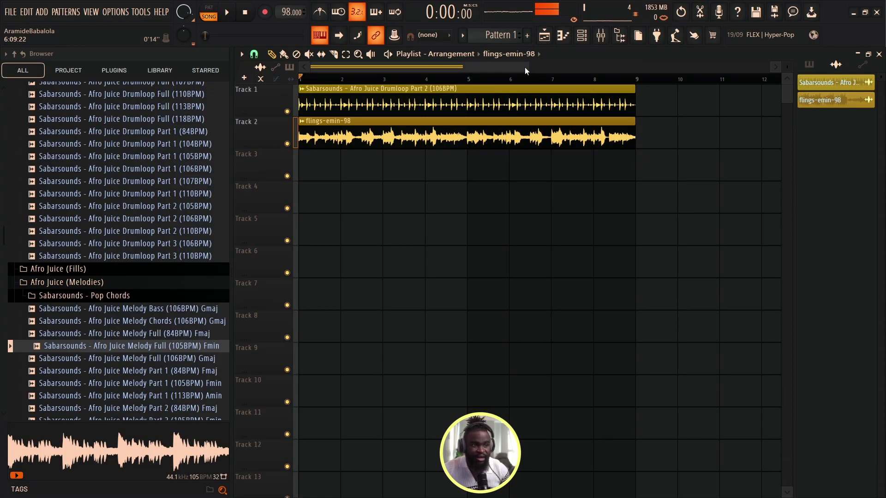
# - Solo the flings-emin-98 track and play it back
pyautogui.scroll(3, 526, 71)
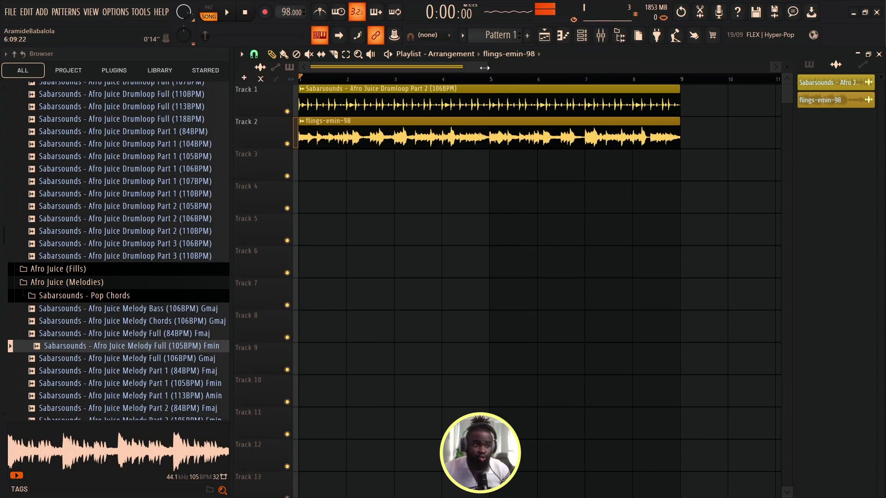
pyautogui.rightClick(287, 143)
pyautogui.press('space')
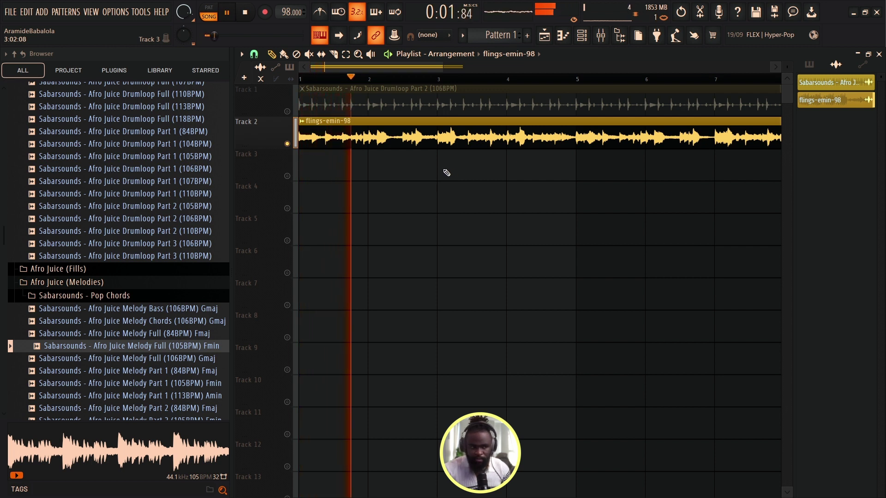
pyautogui.scroll(-4, 427, 84)
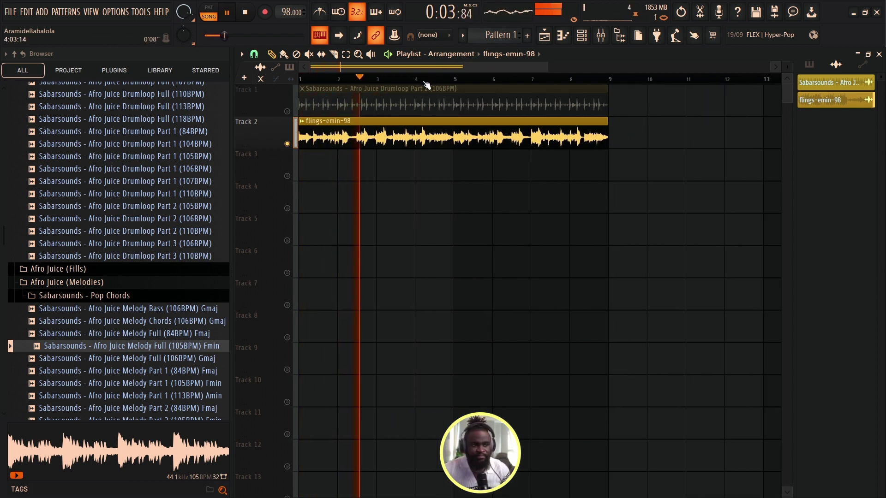
pyautogui.press('space')
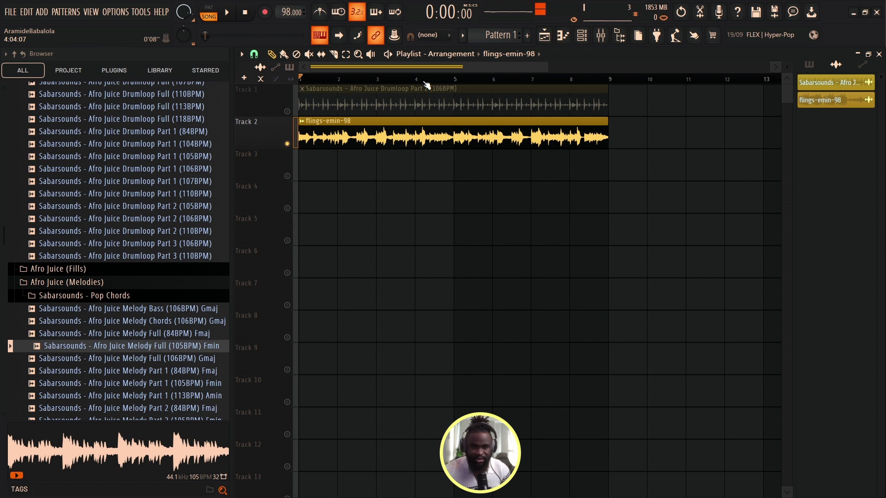
# - Solo the Afro Juice drum loop on Track 1 and play it back
pyautogui.rightClick(287, 112)
pyautogui.press('space')
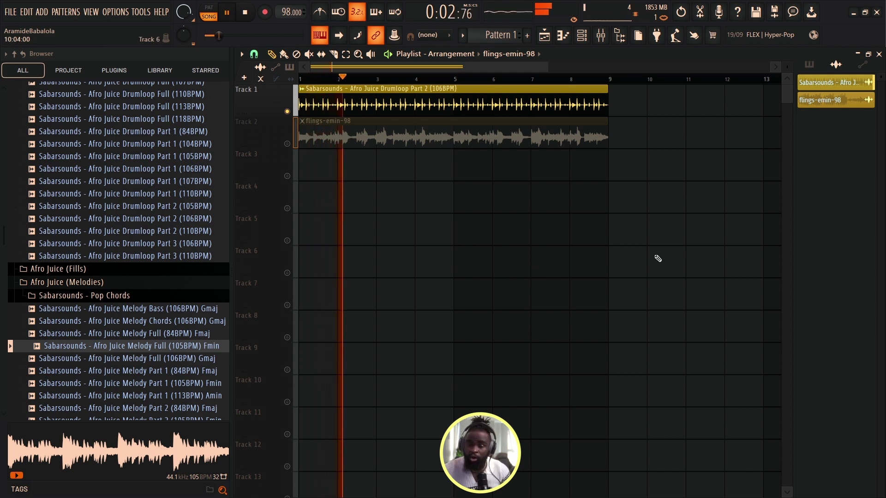
pyautogui.press('space')
# - Solo the flings-emin-98 track again and open its sample in the Edison editor
pyautogui.rightClick(290, 144)
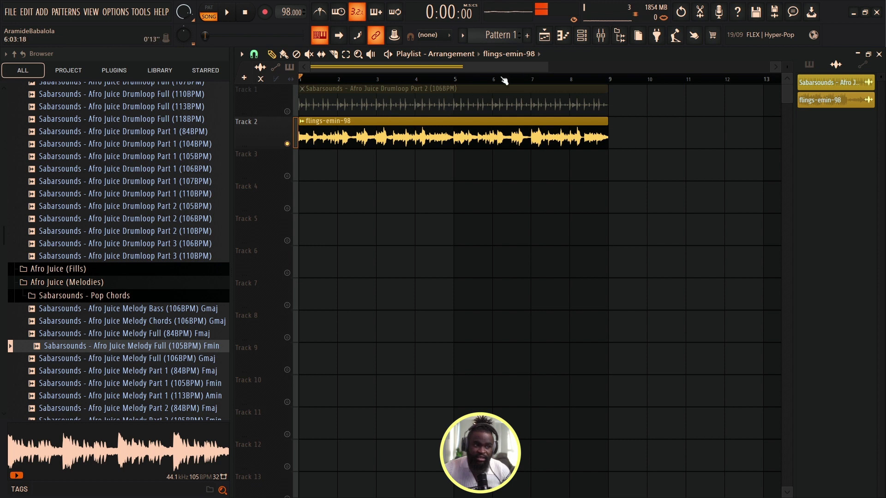
pyautogui.moveTo(543, 68); pyautogui.dragTo(487, 91)
pyautogui.click(303, 122)
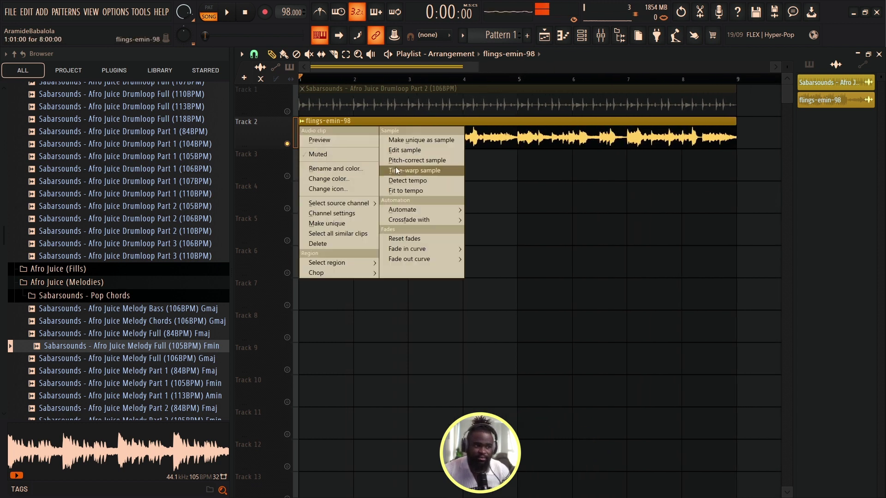
pyautogui.click(400, 149)
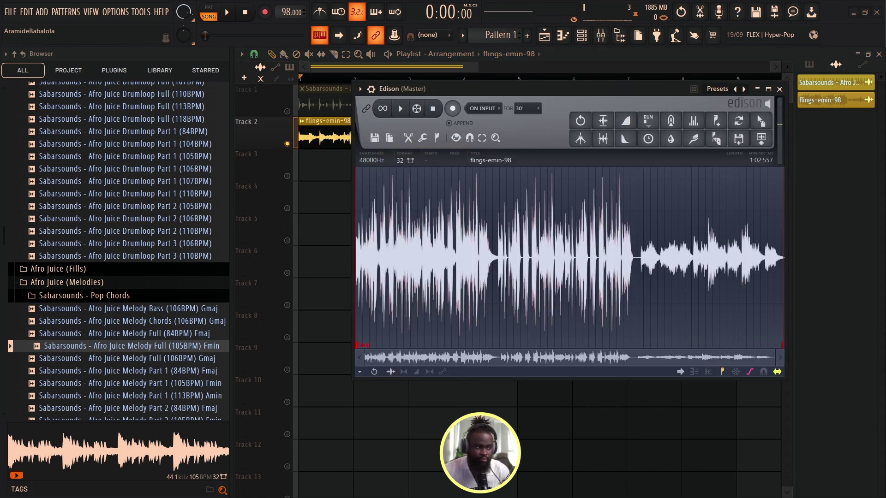
# - Set the sample rate to 1000 Hz with resampling enabled in the sample properties and accept the change
pyautogui.click(508, 160)
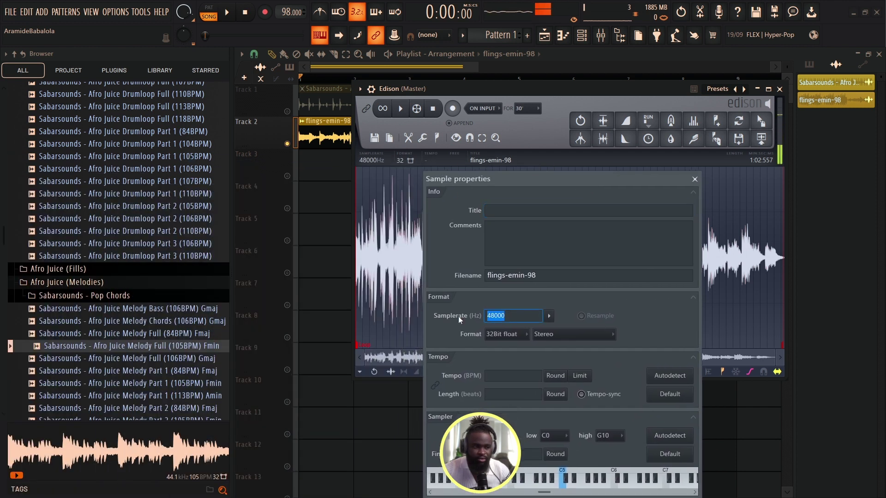
pyautogui.write('1000')
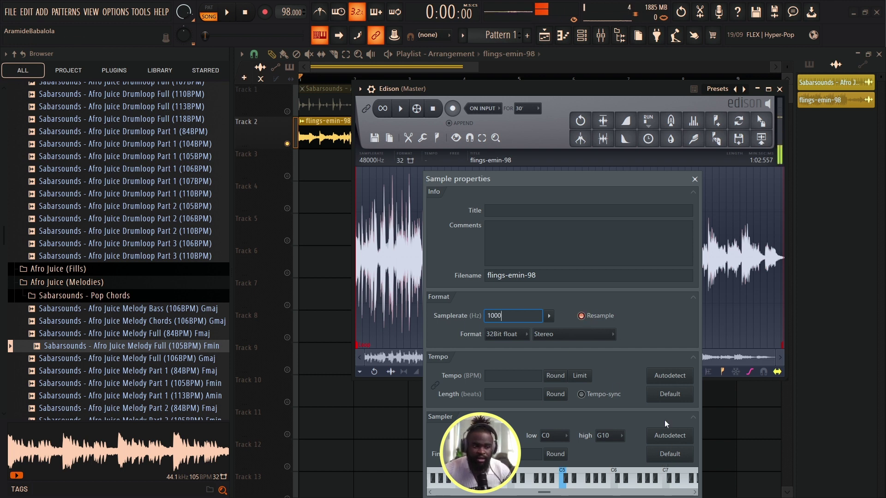
pyautogui.scroll(-3, 623, 295)
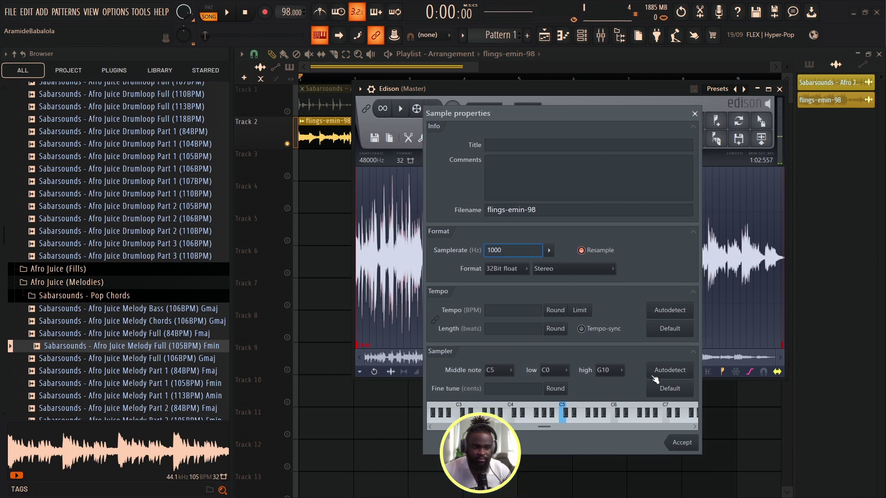
pyautogui.click(682, 444)
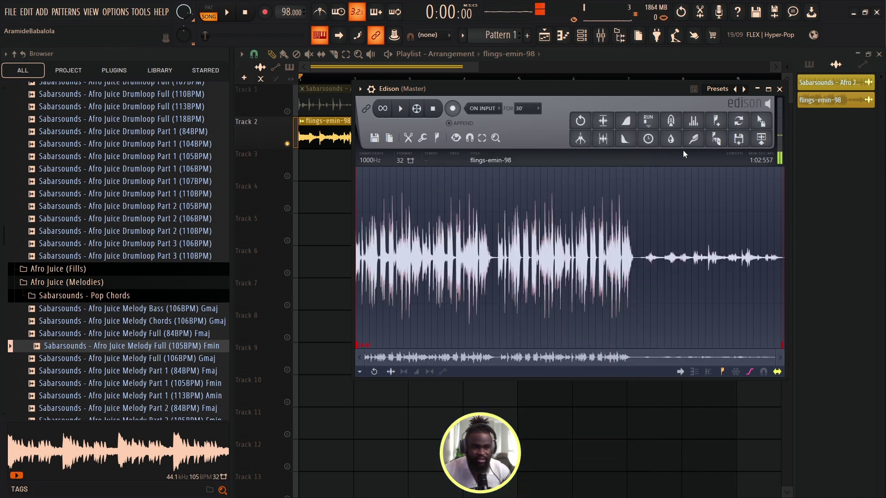
# - Place the resampled audio from Edison at the start of Track 3 and solo that track
pyautogui.moveTo(762, 121); pyautogui.dragTo(298, 176)
pyautogui.rightClick(293, 179)
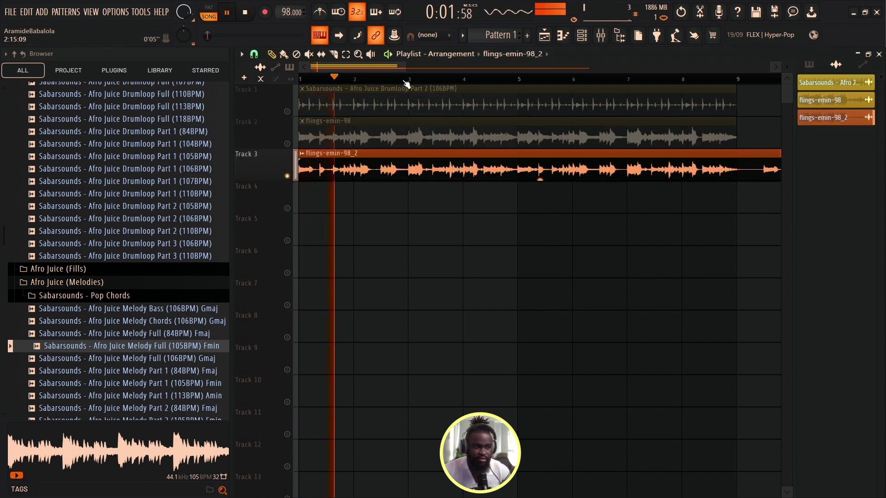
pyautogui.scroll(-2, 406, 82)
pyautogui.scroll(-1, 406, 82)
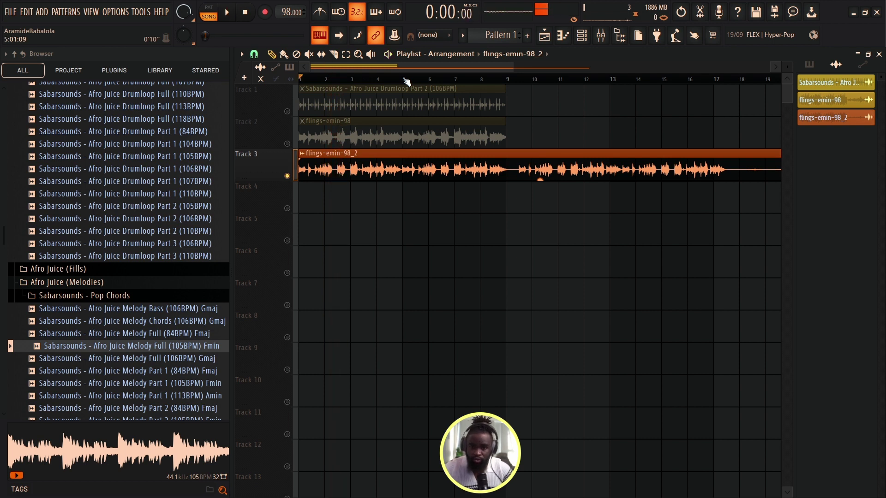
# - Play the resampled clip on Track 3 from the start to check its sound
pyautogui.press('space')
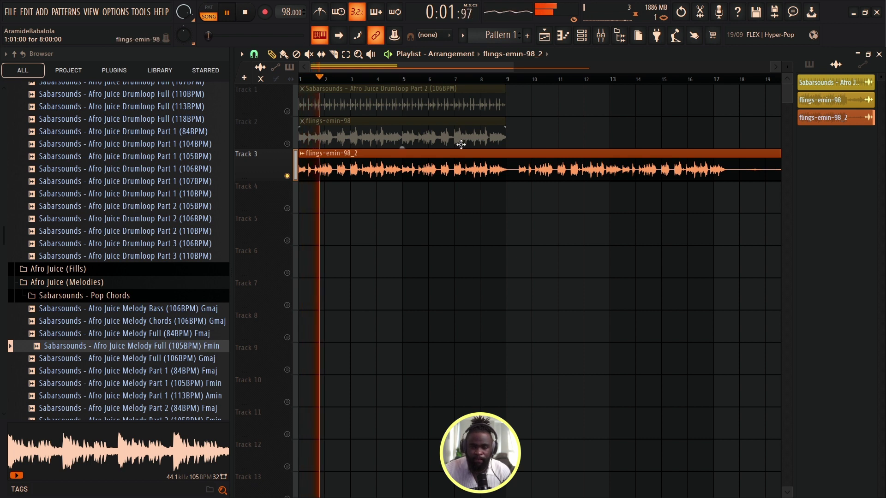
pyautogui.scroll(2, 436, 73)
pyautogui.scroll(4, 436, 73)
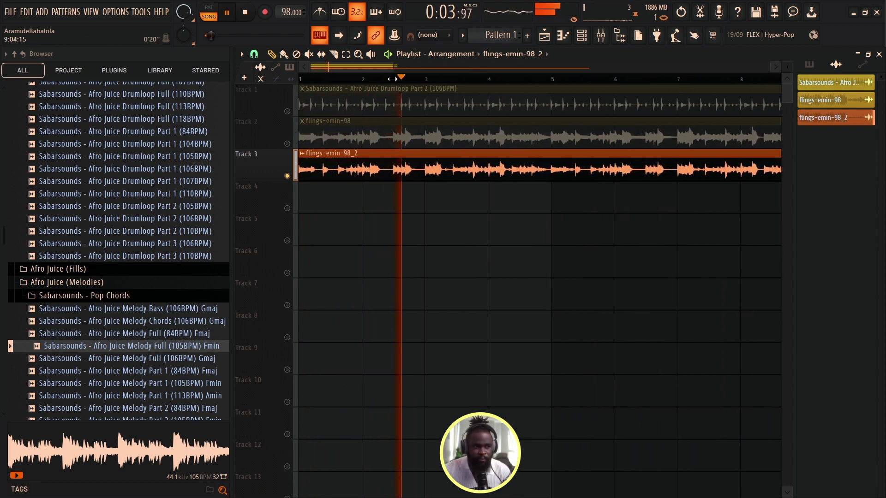
pyautogui.scroll(-5, 375, 86)
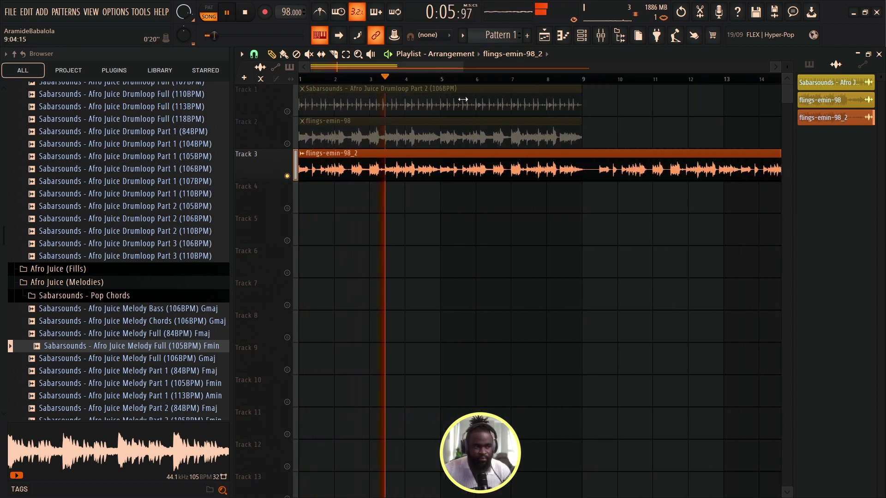
pyautogui.press('space')
# - Route the flings-emin-98_2 clip to its own mixer track and load Fruity Parametric EQ 2 in slot 1
pyautogui.doubleClick(466, 171)
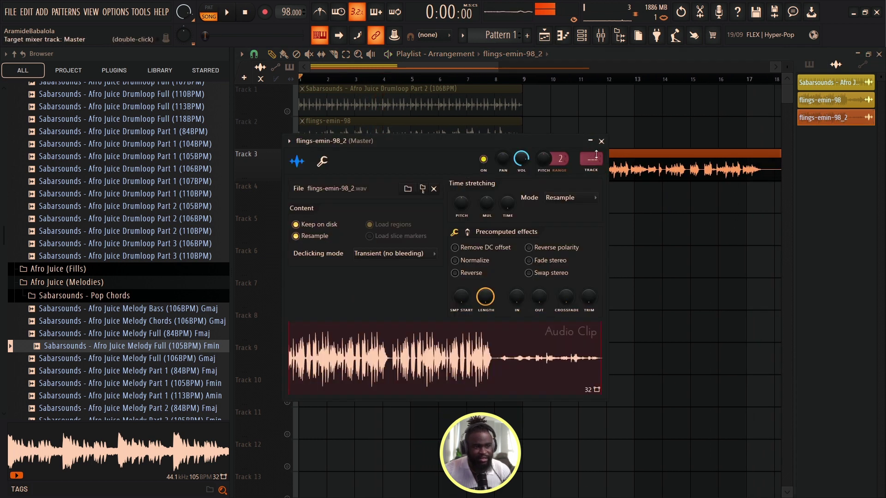
pyautogui.click(592, 170)
pyautogui.click(251, 89)
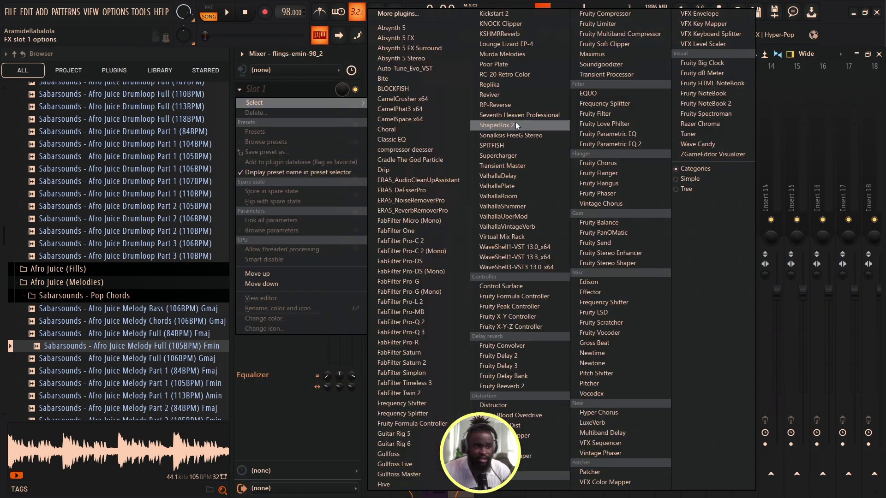
pyautogui.click(610, 143)
# - Lower EQ band 1 to about -17 dB at 200 Hz and band 3 slightly during playback, and return to the playlist
pyautogui.press('space')
pyautogui.moveTo(366, 283); pyautogui.dragTo(427, 351)
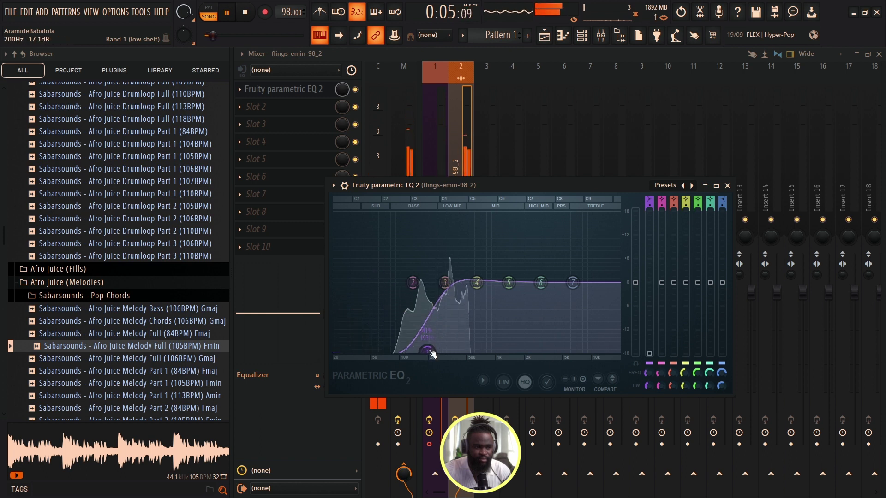
pyautogui.moveTo(445, 282); pyautogui.dragTo(456, 293)
pyautogui.click(545, 36)
pyautogui.press('space')
# - Compare the original clip on Track 2 with the resampled clip on Track 3 by soloing each during playback
pyautogui.rightClick(287, 144)
pyautogui.press('space')
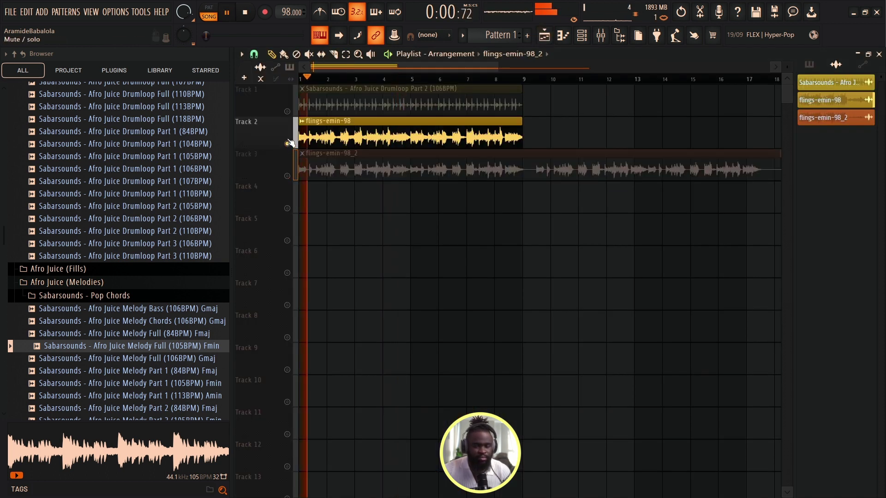
pyautogui.rightClick(287, 176)
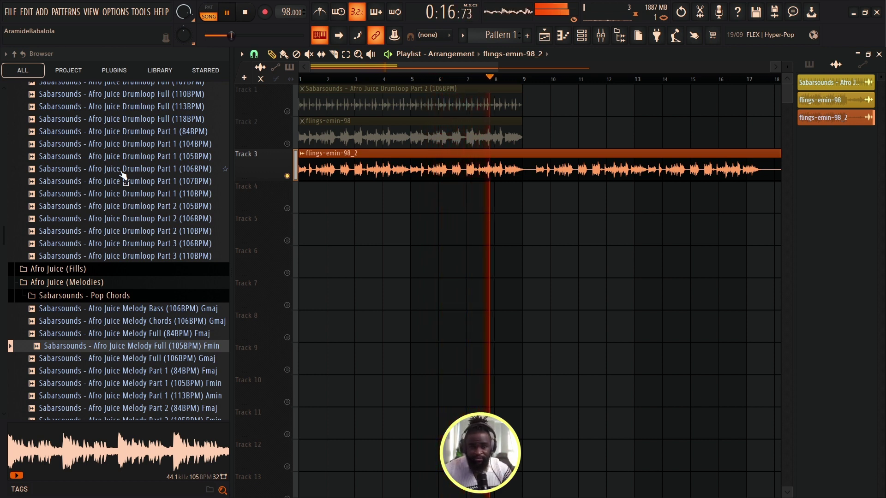
pyautogui.scroll(-3, 550, 83)
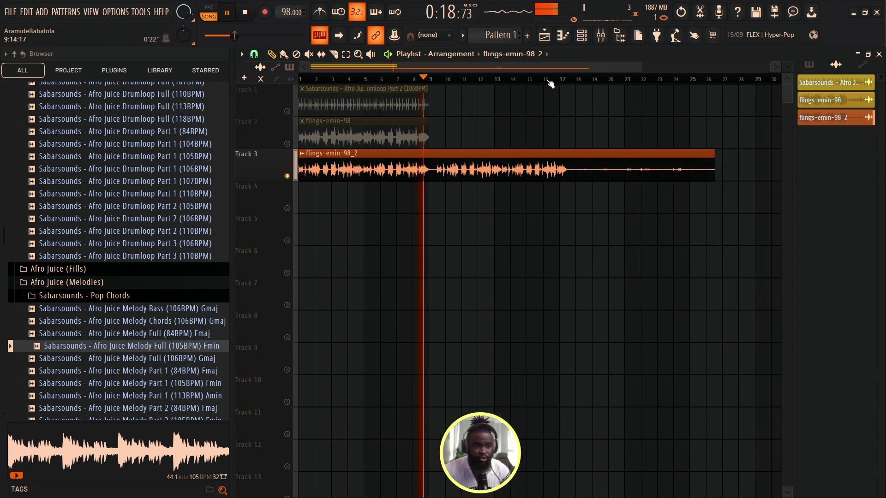
pyautogui.moveTo(550, 82); pyautogui.dragTo(254, 88)
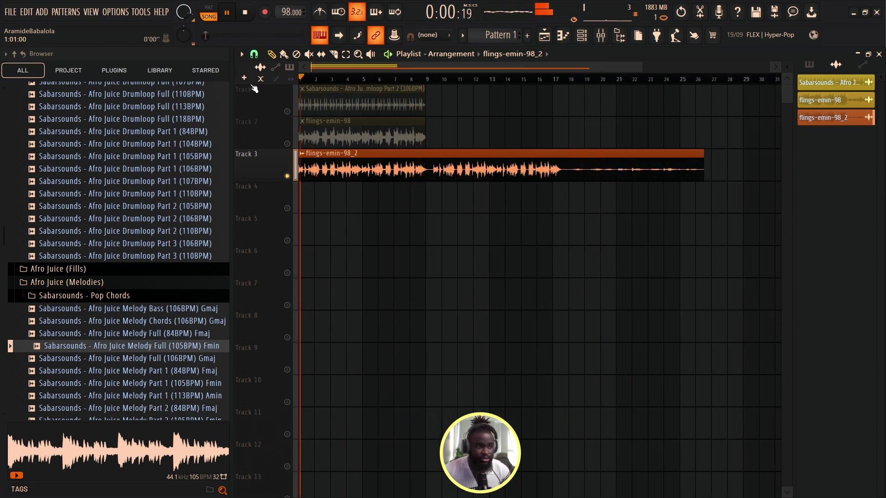
pyautogui.press('space')
# - Route the original flings-emin-98 clip to its own mixer track and load Kickstart 2 in slot 1
pyautogui.scroll(3, 347, 141)
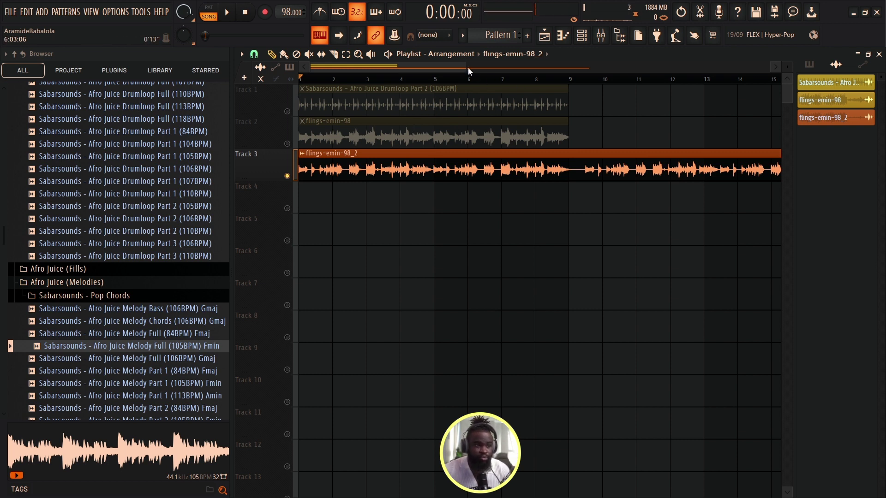
pyautogui.scroll(3, 468, 68)
pyautogui.click(335, 142)
pyautogui.doubleClick(335, 143)
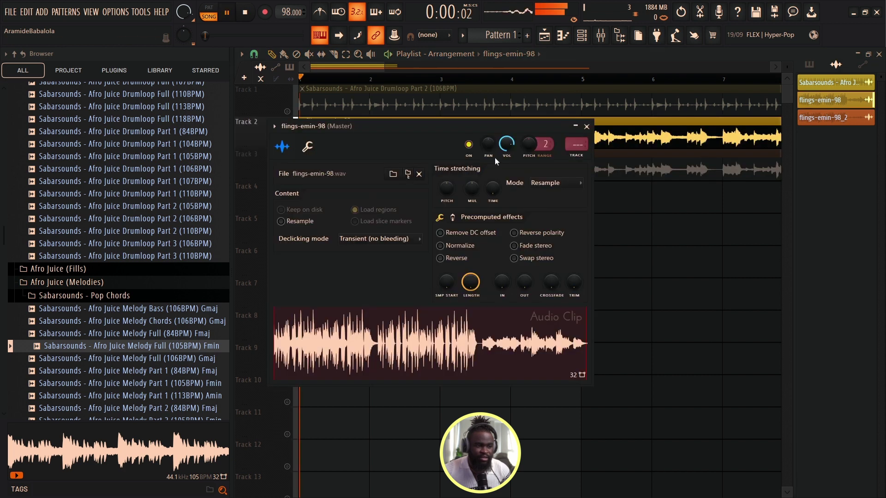
pyautogui.click(570, 151)
pyautogui.click(277, 89)
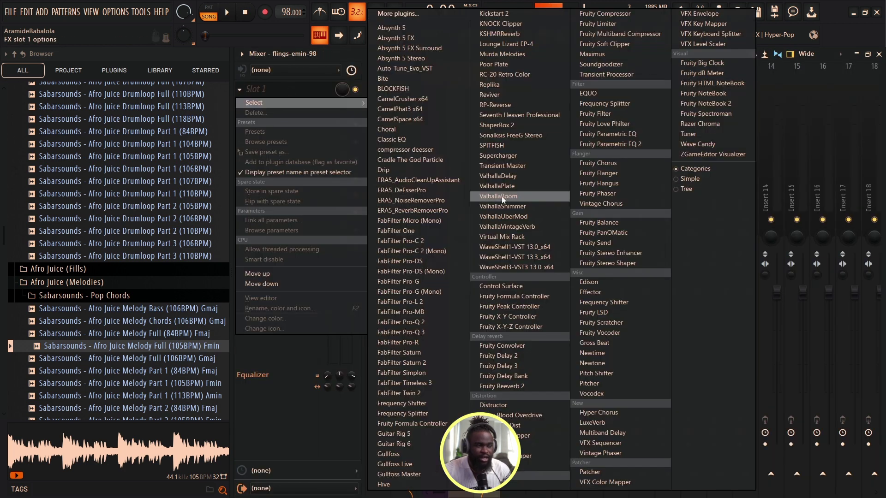
pyautogui.click(506, 17)
# - Choose the second preset curve in Kickstart 2 during playback, move its window aside and return to the playlist
pyautogui.press('space')
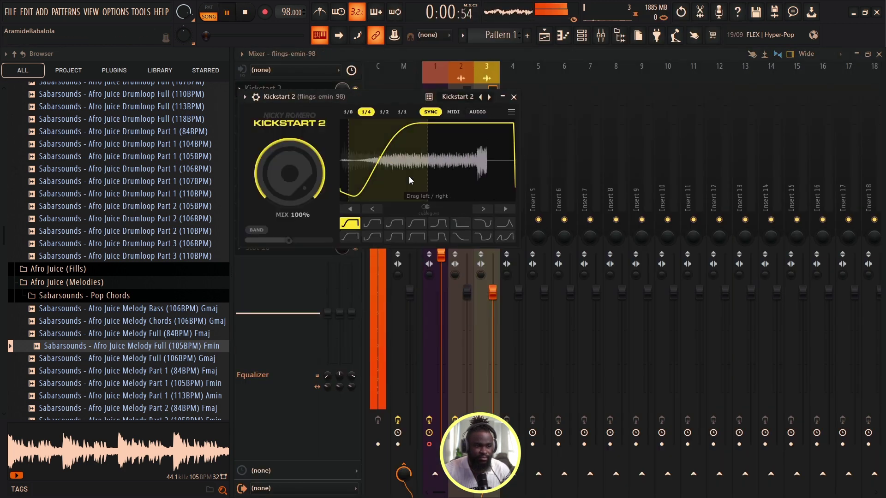
pyautogui.click(372, 223)
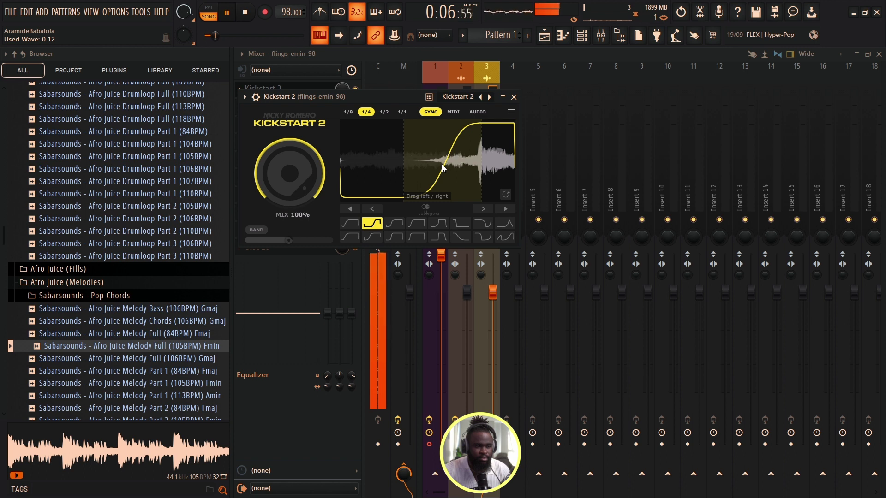
pyautogui.moveTo(389, 96); pyautogui.dragTo(496, 115)
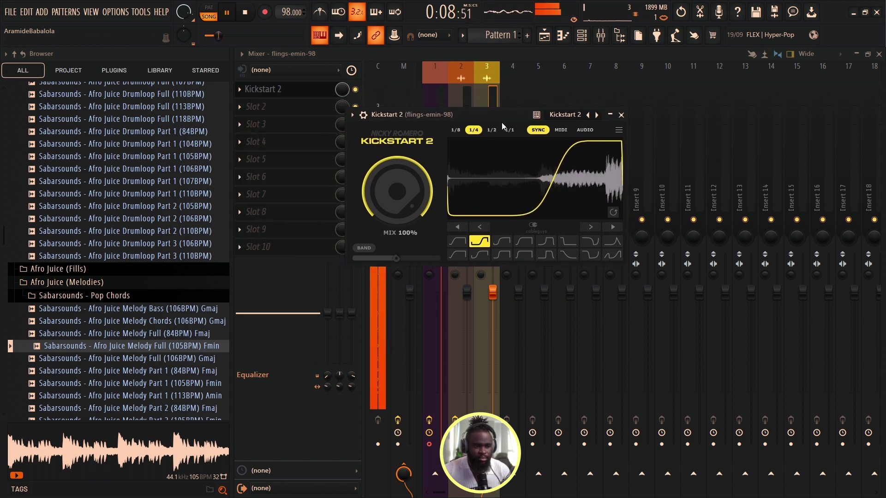
pyautogui.click(551, 36)
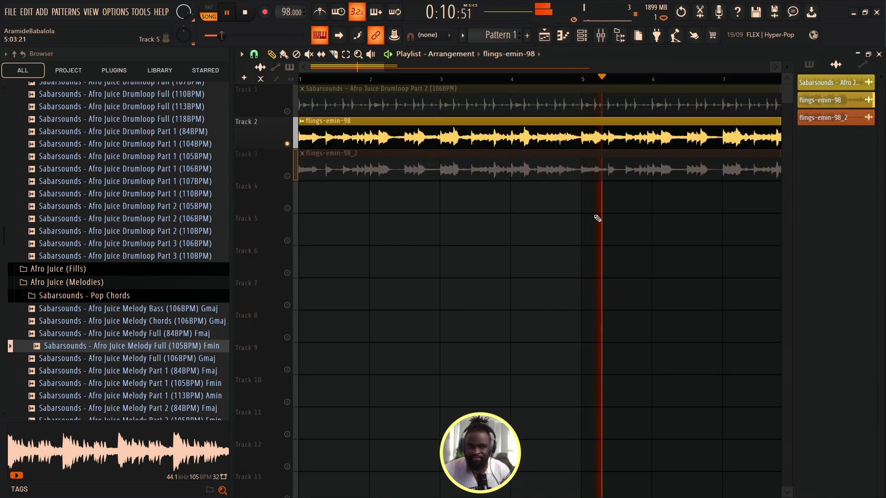
pyautogui.press('space')
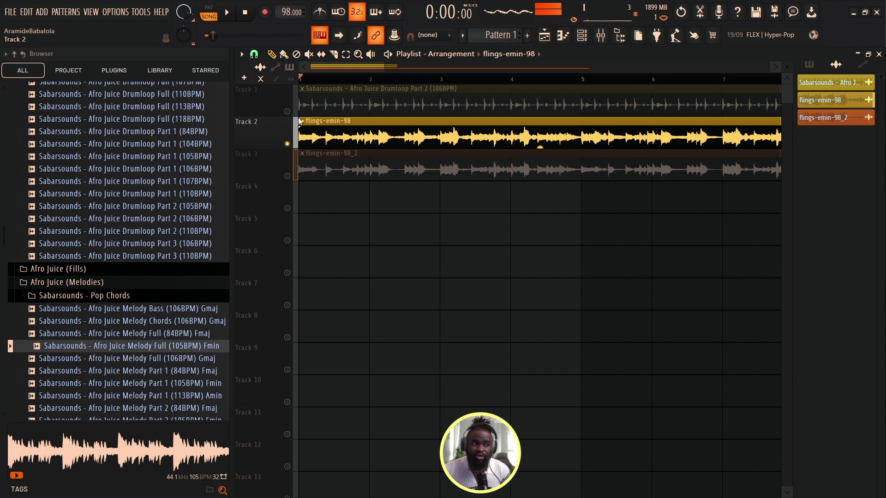
# - Solo Track 3, play the flings-emin-98_2 clip with its channel settings open, and bring up the mixer
pyautogui.rightClick(287, 175)
pyautogui.doubleClick(304, 170)
pyautogui.press('space')
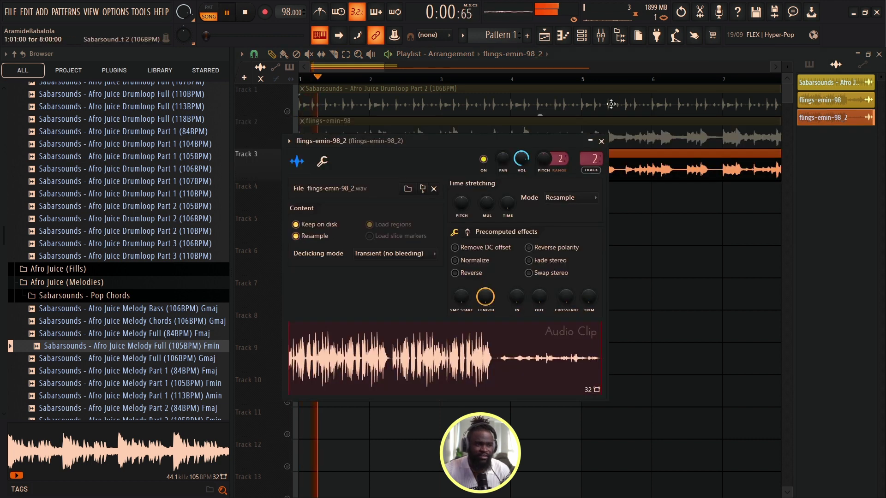
pyautogui.click(600, 36)
pyautogui.press('space')
# - Add Kickstart 2 with the same second curve to slot 2 of the flings-emin-98_2 mixer track and move its window aside
pyautogui.click(483, 193)
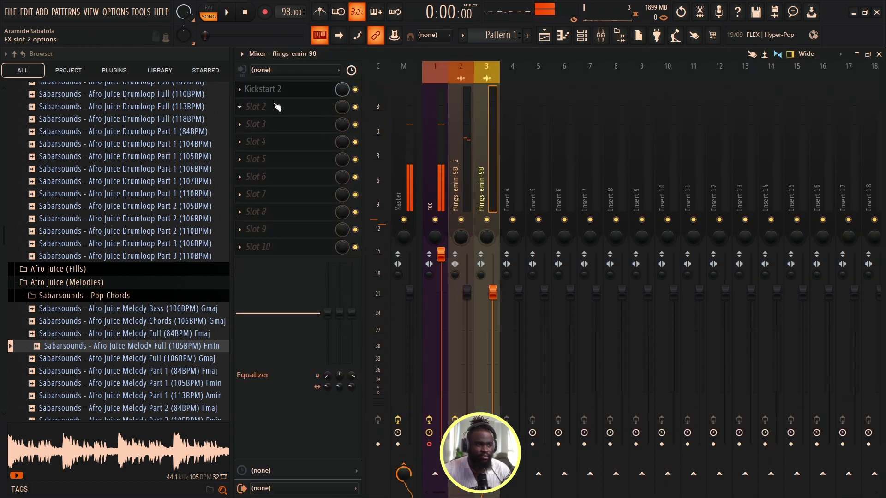
pyautogui.click(277, 107)
pyautogui.moveTo(268, 142); pyautogui.dragTo(561, 181)
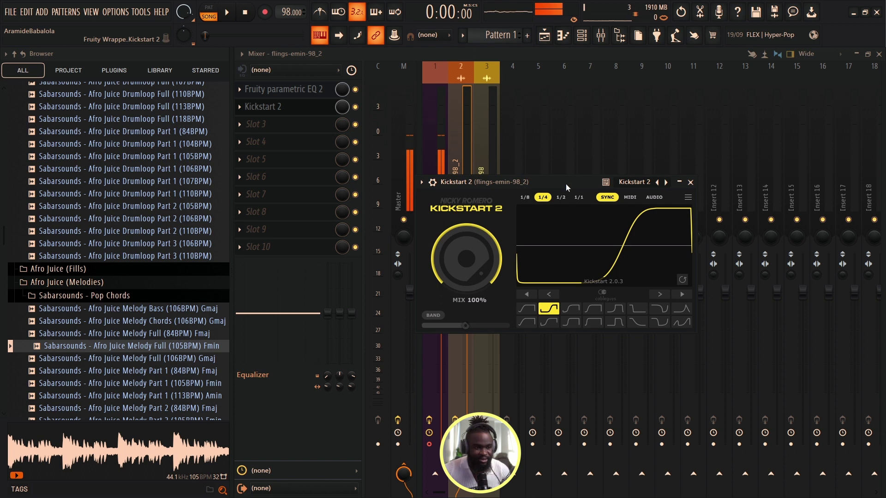
# - Play the ducked flings-emin-98_2 melody, then listen to it with the Track 1 drumloop across the playlist
pyautogui.press('space')
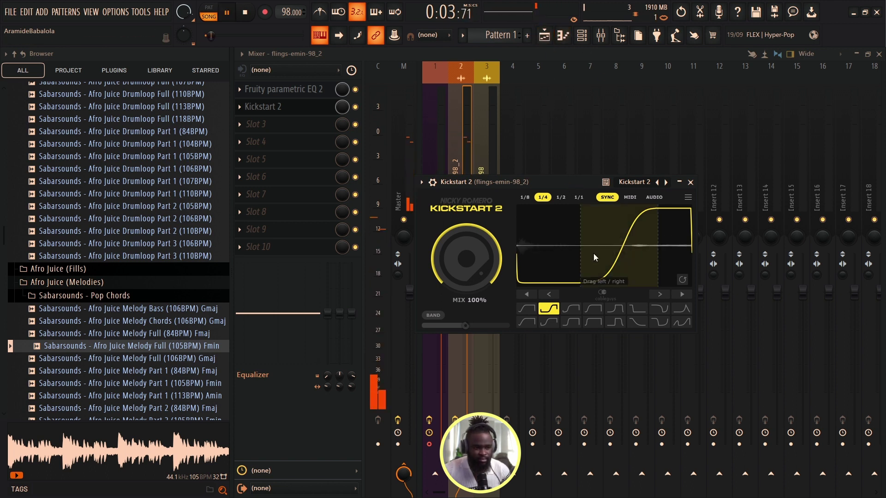
pyautogui.press('F5')
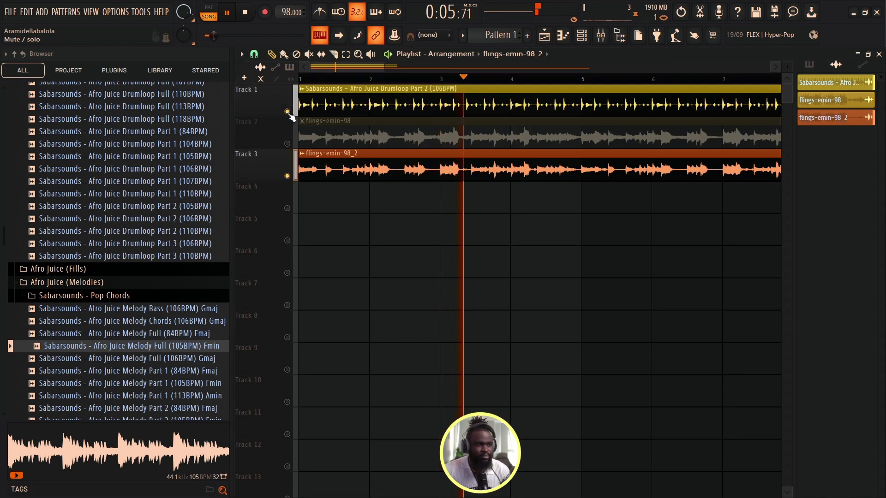
pyautogui.scroll(-4, 444, 84)
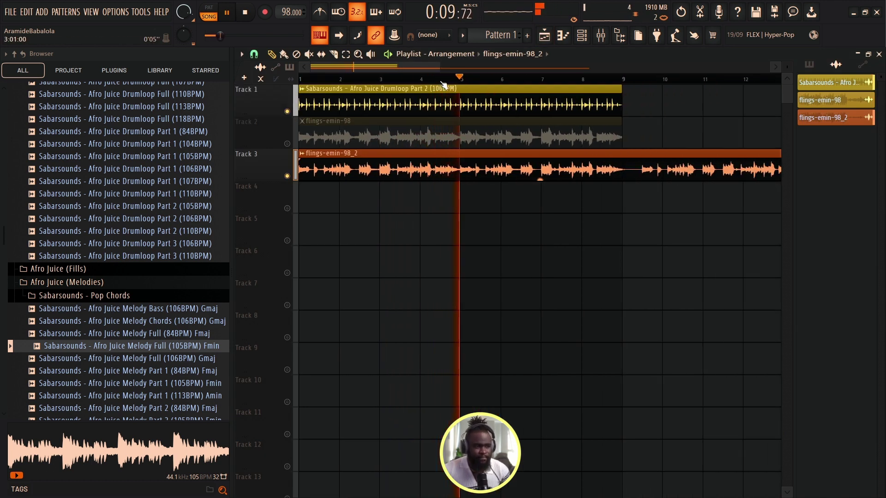
pyautogui.scroll(-4, 444, 84)
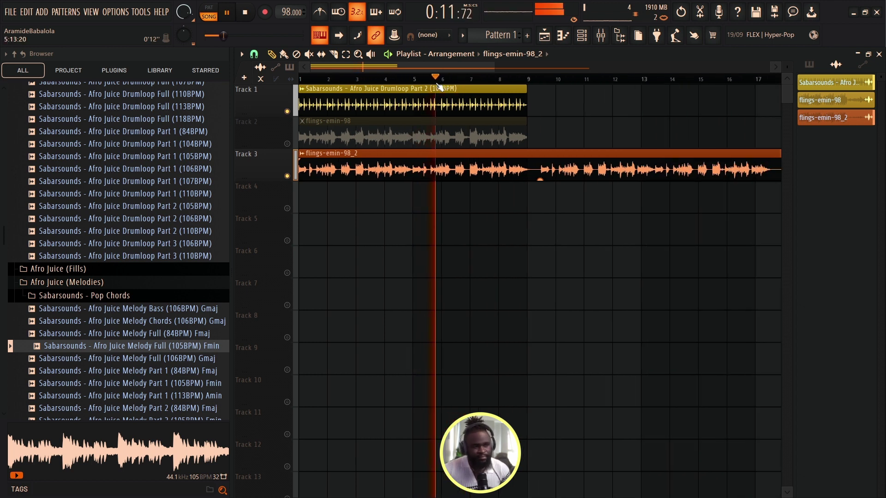
pyautogui.scroll(-2, 424, 86)
pyautogui.scroll(-1, 290, 118)
pyautogui.press('space')
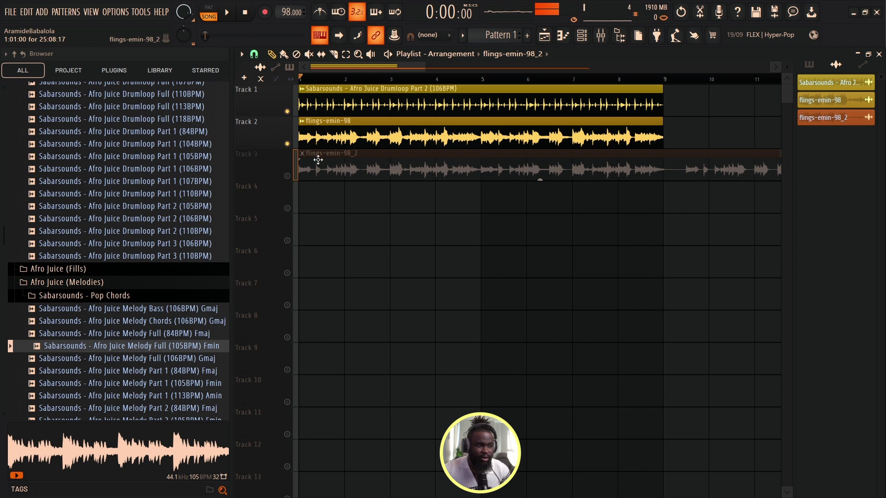
# - Move the flings-emin-98_2 clip down to Track 5 and the flings-emin-98 clip down to Track 3
pyautogui.moveTo(318, 160); pyautogui.dragTo(318, 225)
pyautogui.moveTo(317, 137); pyautogui.dragTo(316, 169)
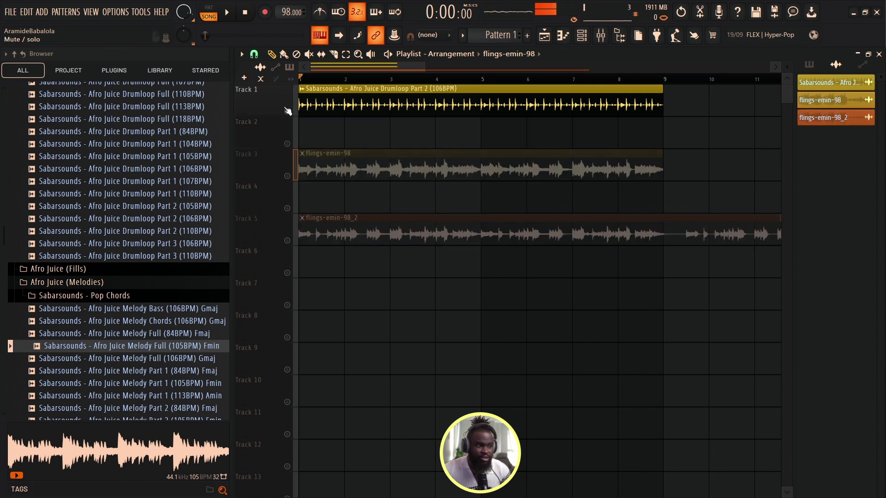
# - Route the Afro Juice Drumloop Part 2 clip to mixer track 4 and load Frequency Shifter in its slot 1
pyautogui.doubleClick(318, 103)
pyautogui.click(549, 126)
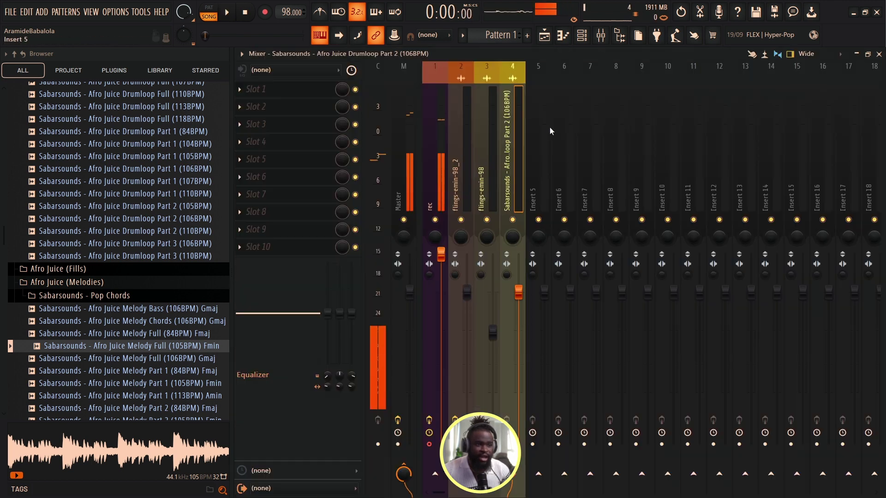
pyautogui.press('space')
pyautogui.click(256, 89)
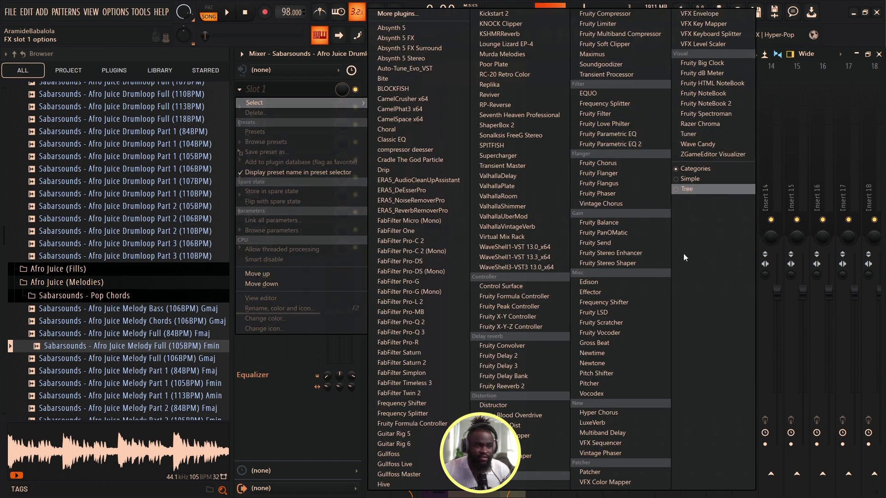
pyautogui.click(621, 304)
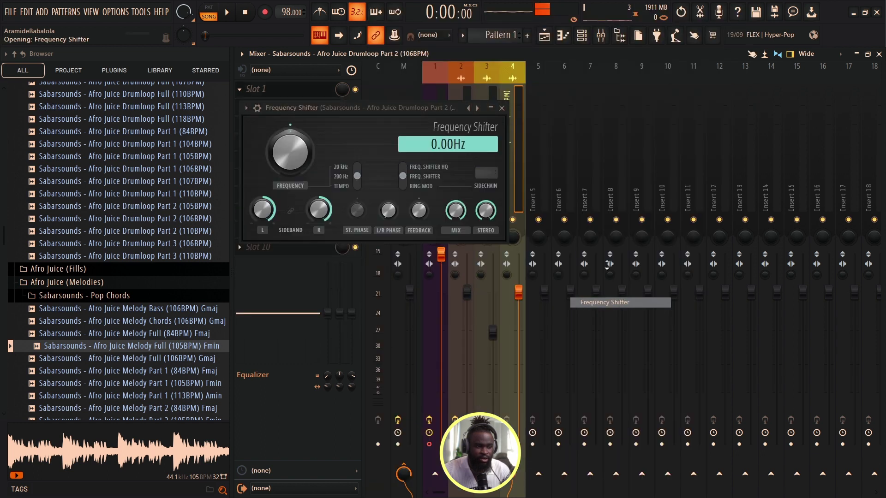
# - During playback, try a 200 Hz shift on the drumloop, set Frequency Shifter to -200 Hz, and move its window aside
pyautogui.press('space')
pyautogui.moveTo(310, 127); pyautogui.dragTo(611, 222)
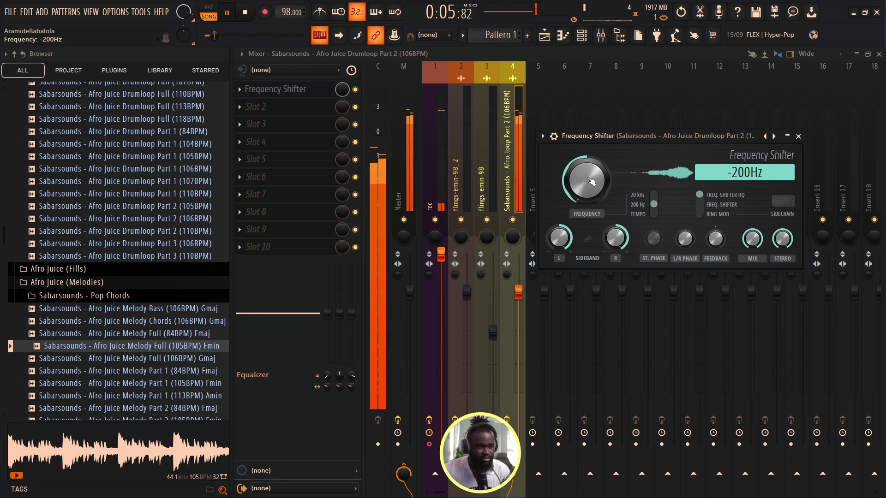
pyautogui.moveTo(589, 176); pyautogui.dragTo(590, 136)
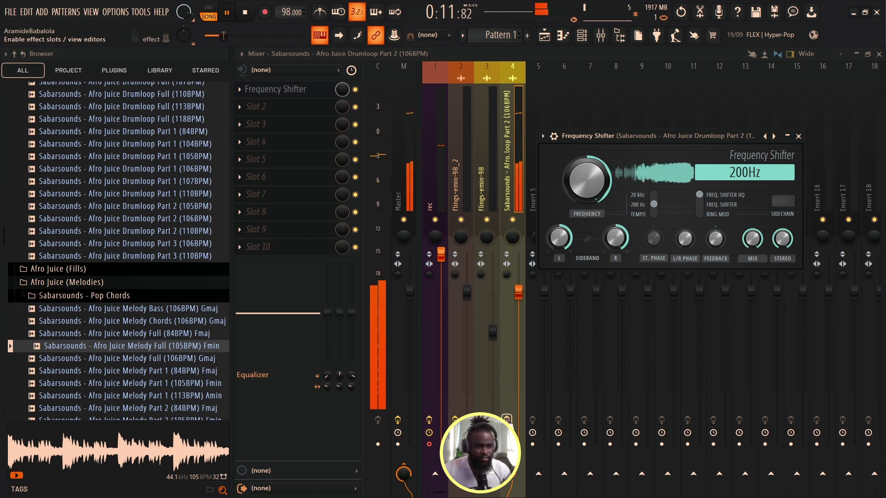
pyautogui.moveTo(586, 181); pyautogui.dragTo(587, 189)
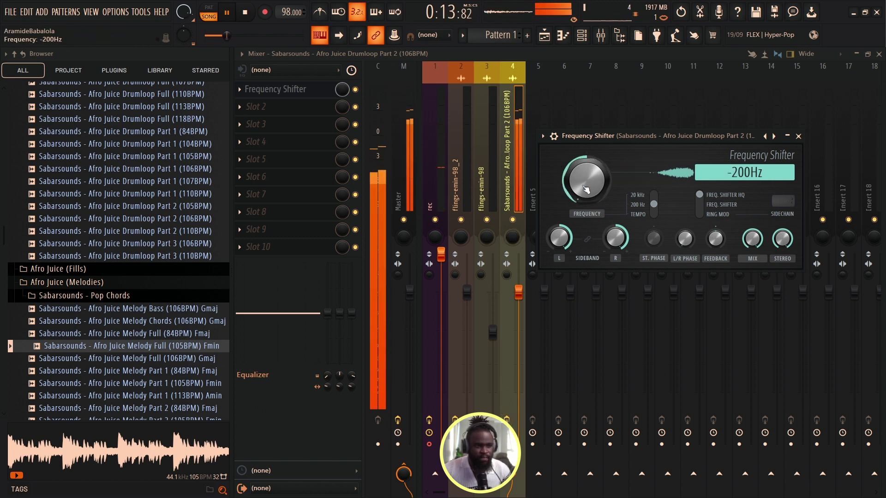
pyautogui.press('space')
pyautogui.moveTo(611, 137); pyautogui.dragTo(579, 134)
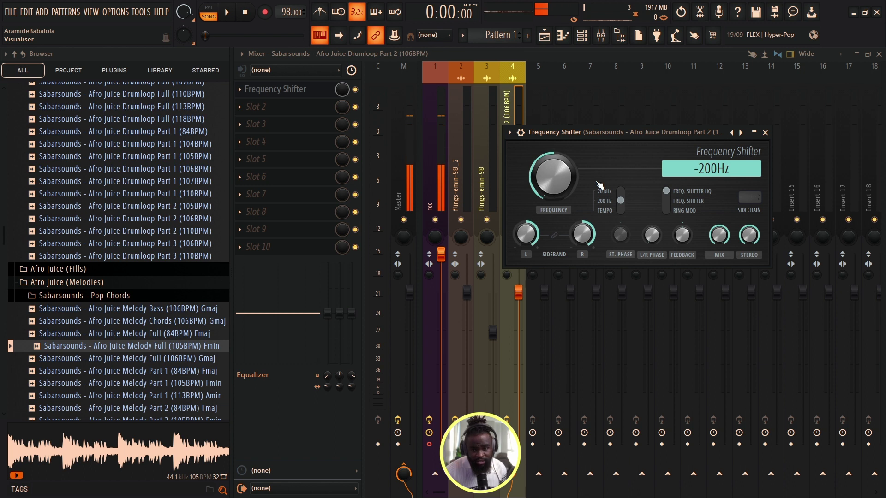
# - Play the frequency-shifted drumloop, return to the playlist, and create a volume automation clip for the drumloop
pyautogui.press('space')
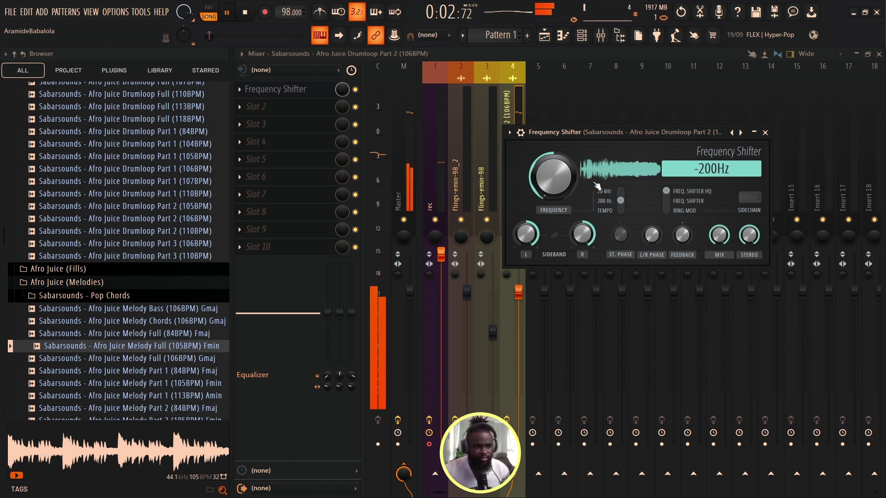
pyautogui.click(552, 40)
pyautogui.press('space')
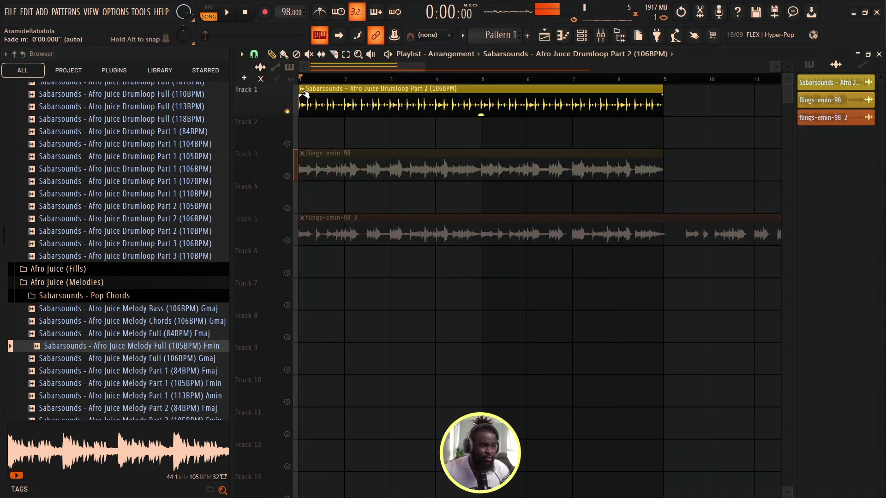
pyautogui.click(304, 89)
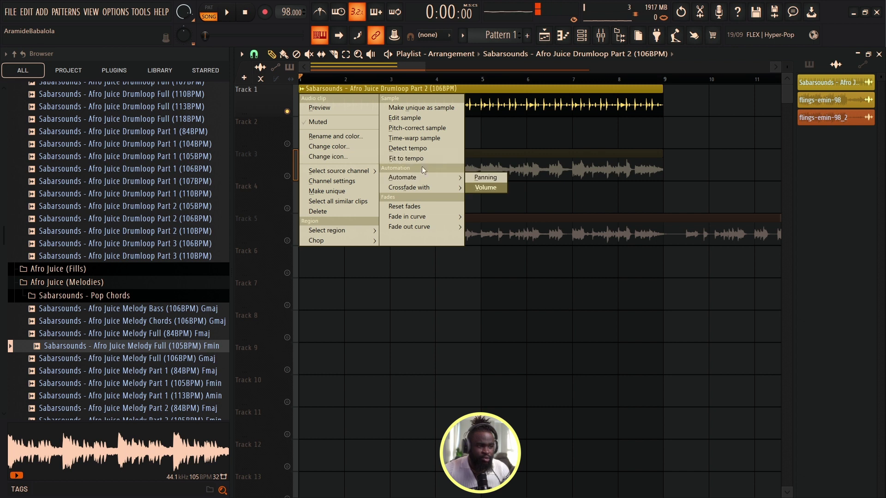
pyautogui.click(498, 187)
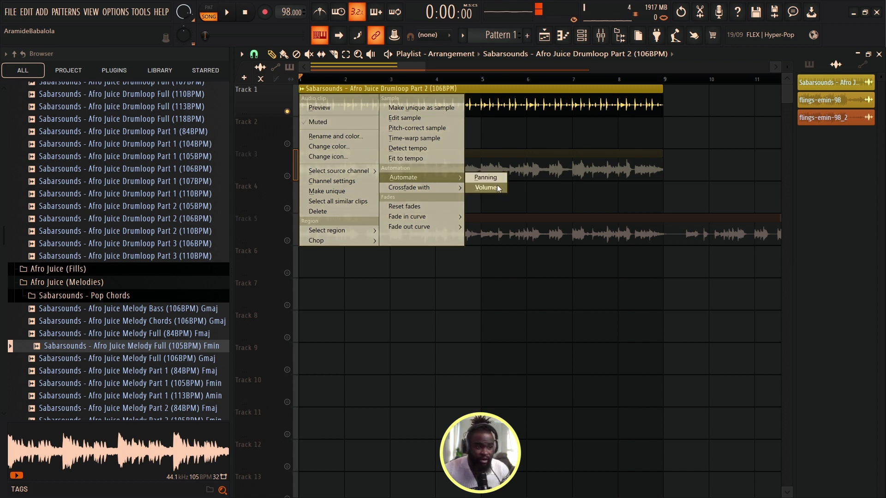
# - Shape the Track 2 volume automation to dip to silence at the drumloop's third hit, and play it with flings-emin-98_2
pyautogui.click(288, 143)
pyautogui.press('space')
pyautogui.scroll(3, 365, 171)
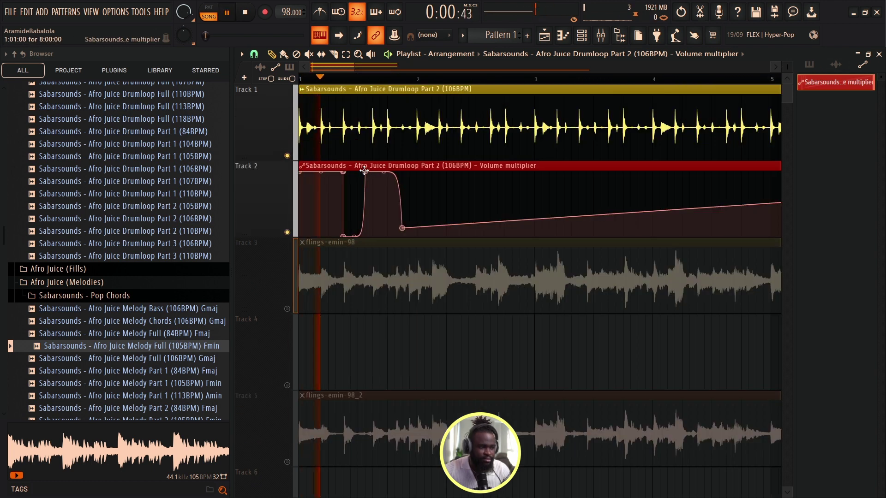
pyautogui.press('space')
pyautogui.moveTo(345, 173); pyautogui.dragTo(340, 172)
pyautogui.press('space')
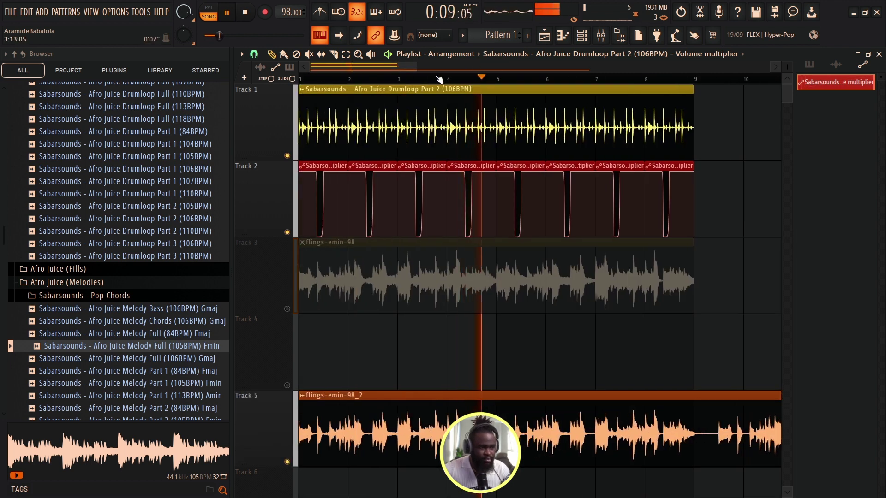
pyautogui.moveTo(415, 68); pyautogui.dragTo(277, 68)
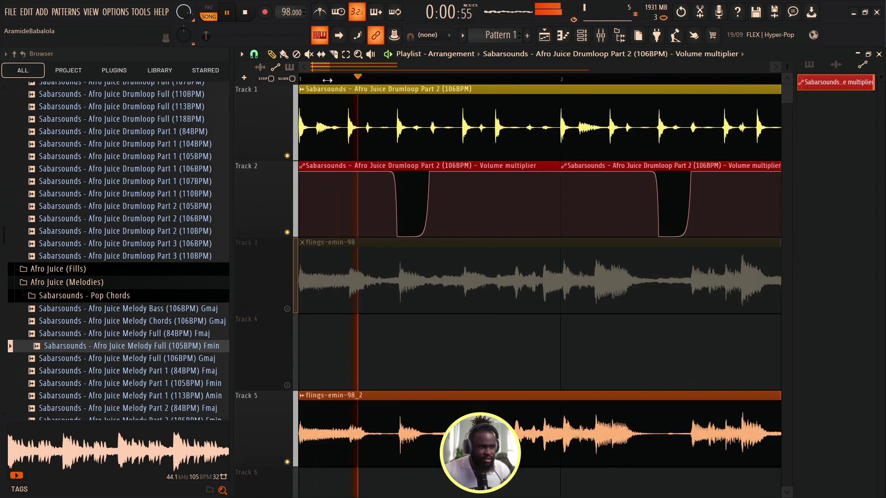
pyautogui.press('space')
# - Check the playlist snapping options and set snapping in the kick pattern's piano roll to 1/2 step
pyautogui.click(254, 54)
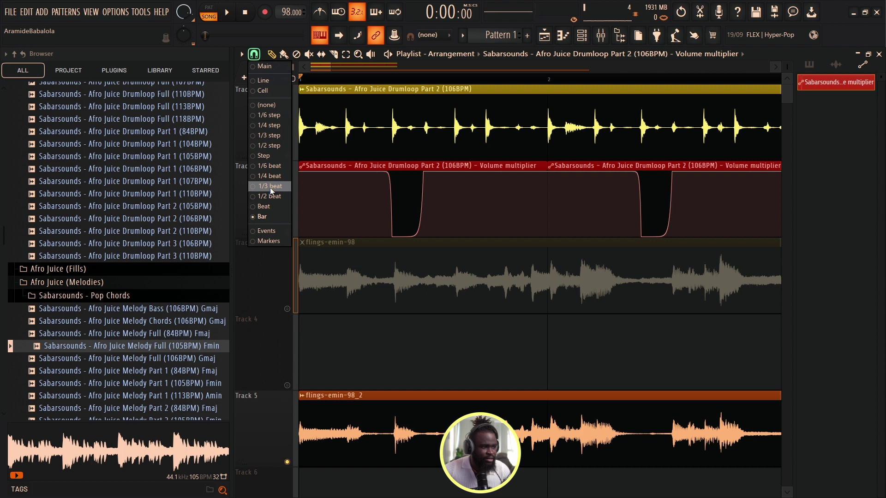
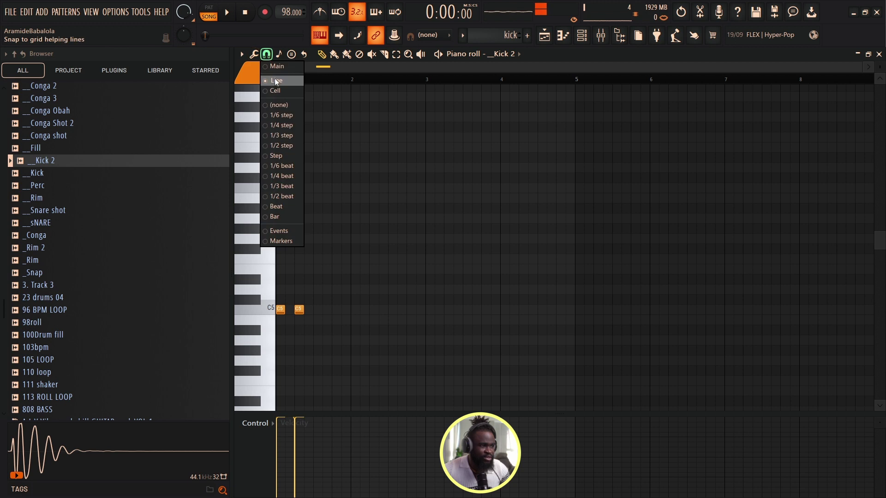
pyautogui.click(286, 146)
# - Play the automated drumloop together with the kick pattern and flings-emin-98_2, viewing the whole arrangement
pyautogui.press('space')
pyautogui.scroll(3, 372, 250)
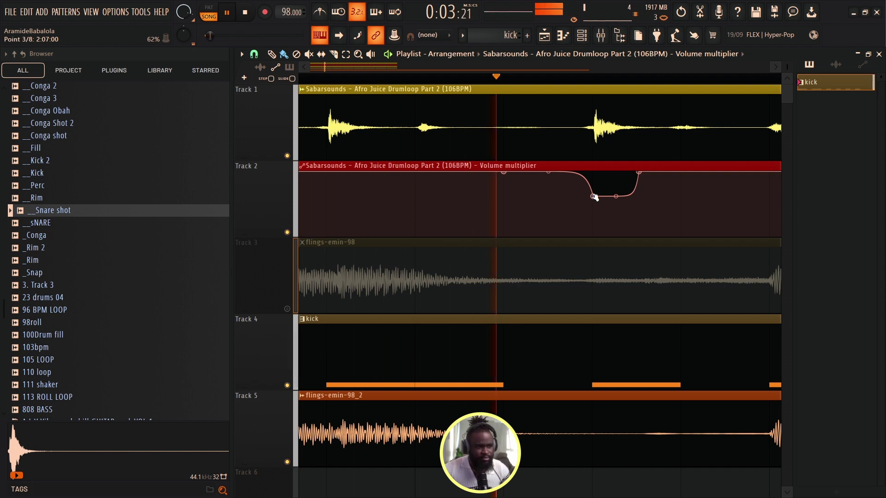
pyautogui.scroll(-8, 562, 96)
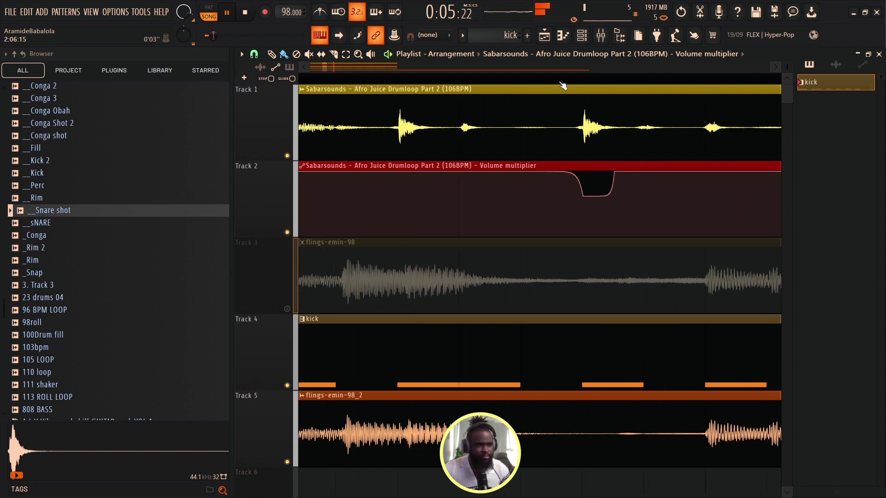
pyautogui.scroll(-4, 562, 88)
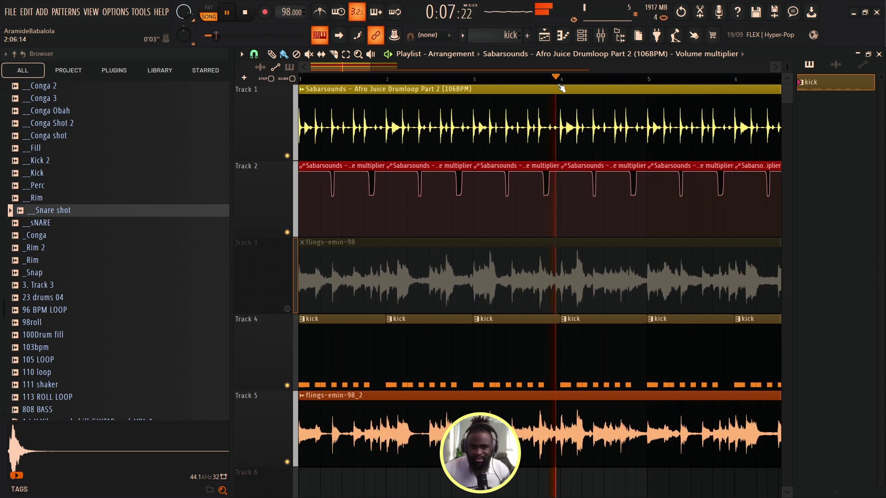
pyautogui.scroll(-3, 553, 139)
pyautogui.scroll(3, 546, 184)
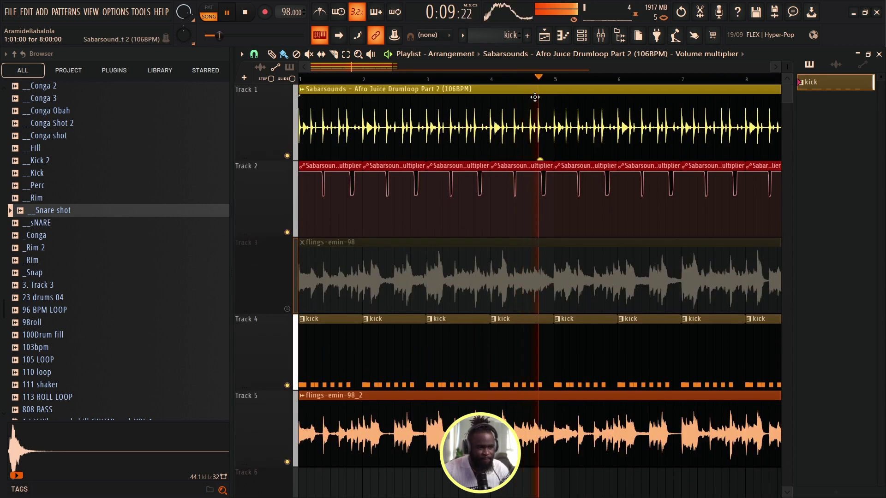
pyautogui.scroll(-4, 539, 90)
pyautogui.scroll(-3, 540, 88)
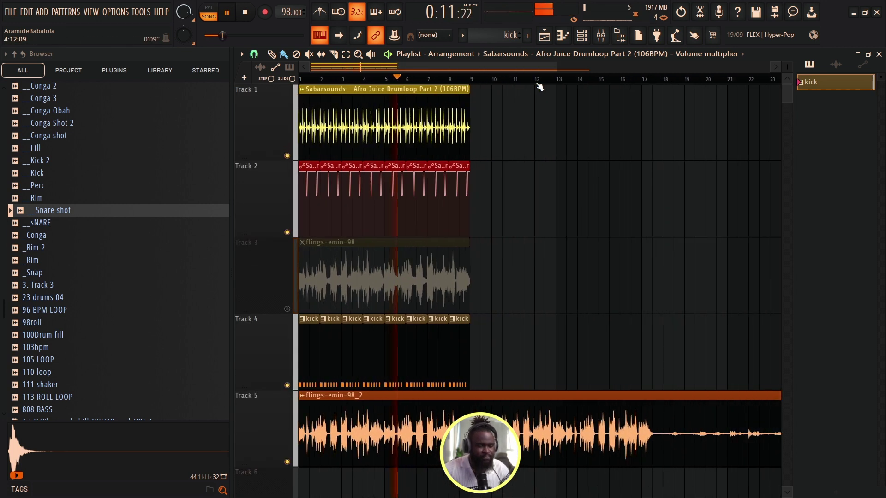
pyautogui.press('space')
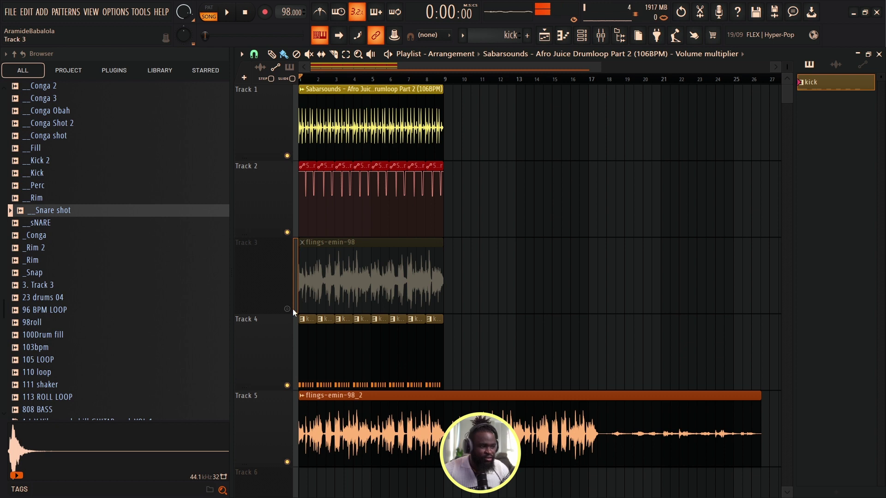
# - Solo the original flings-emin-98 clip on Track 3, watch it play in the mixer, and return to the playlist
pyautogui.keyDown('ctrl'); pyautogui.click(288, 309); pyautogui.keyUp('ctrl')
pyautogui.click(598, 40)
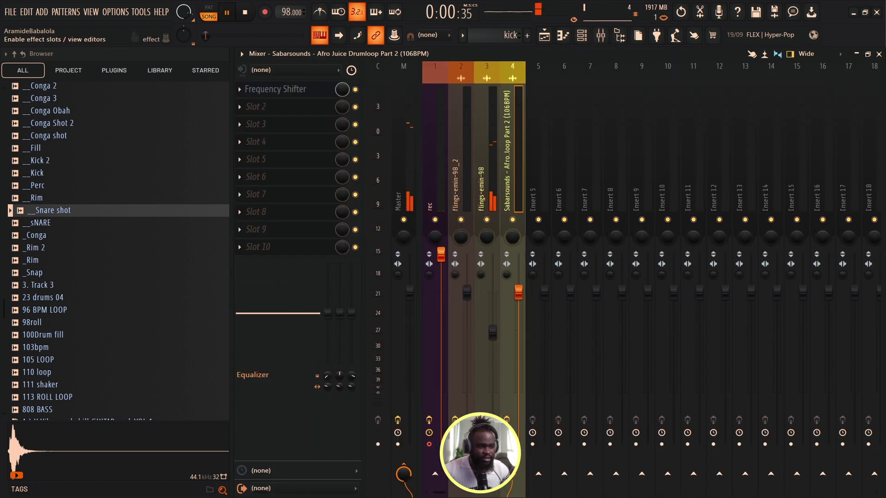
pyautogui.click(544, 37)
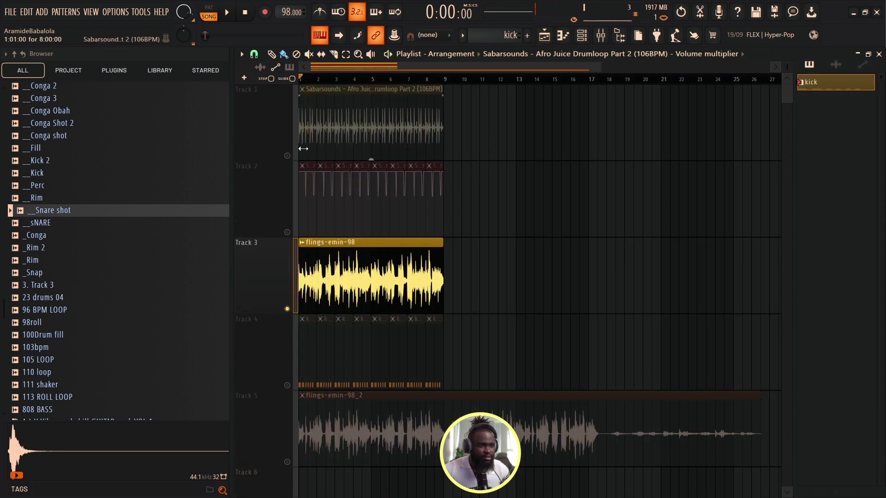
# - Enable the drumloop on Track 1 alongside Track 3 and leave the Track 2 volume automation muted
pyautogui.click(288, 156)
pyautogui.click(287, 233)
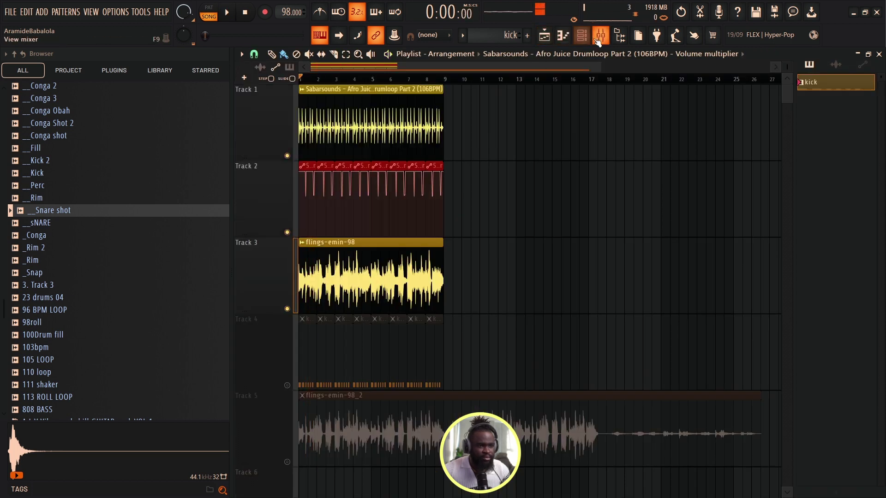
pyautogui.click(287, 233)
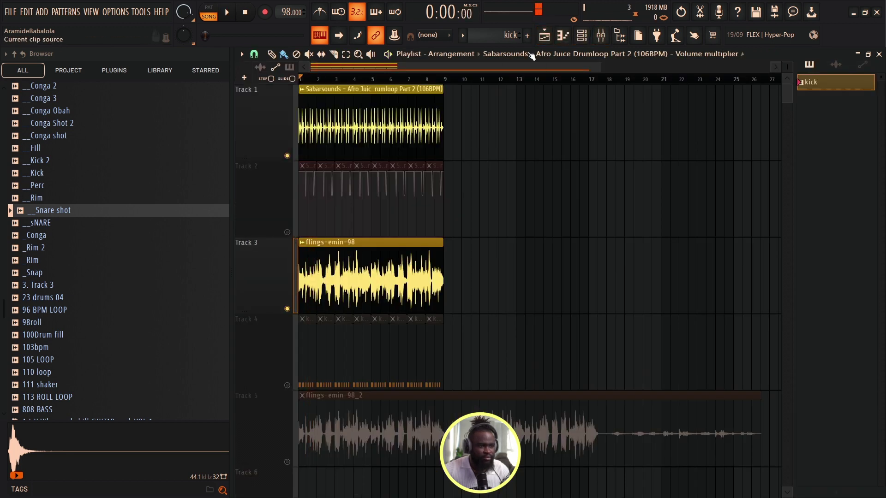
# - Select the flings-emin-98 mixer track and play it together with the drumloop
pyautogui.click(602, 36)
pyautogui.click(484, 225)
pyautogui.press('space')
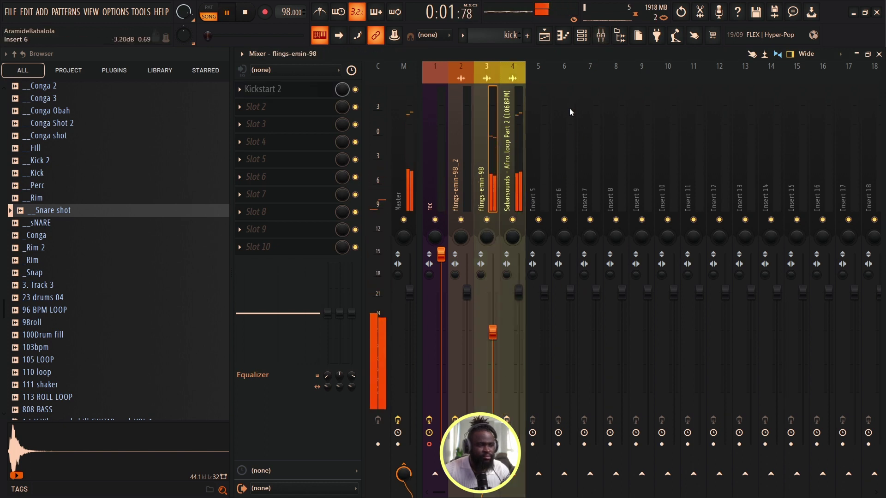
# - Return to the playlist, stop playback, and solo the kick pattern on Track 4
pyautogui.click(548, 37)
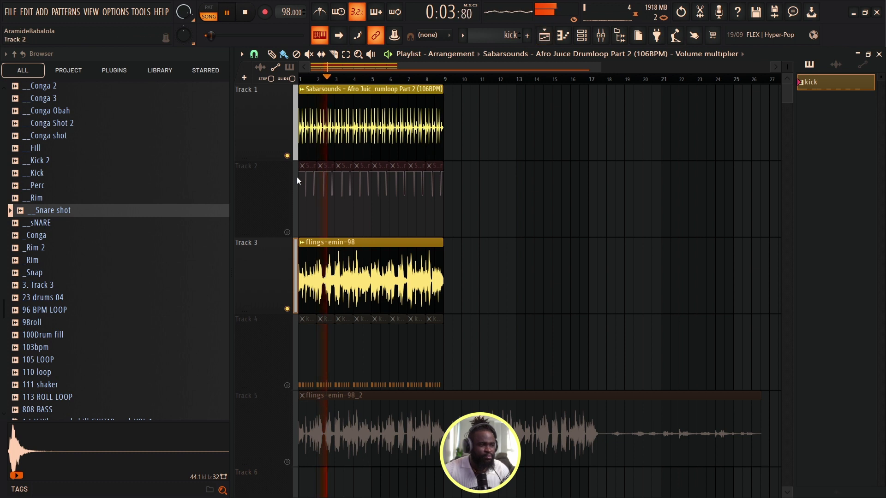
pyautogui.press('space')
pyautogui.keyDown('ctrl'); pyautogui.click(287, 385); pyautogui.keyUp('ctrl')
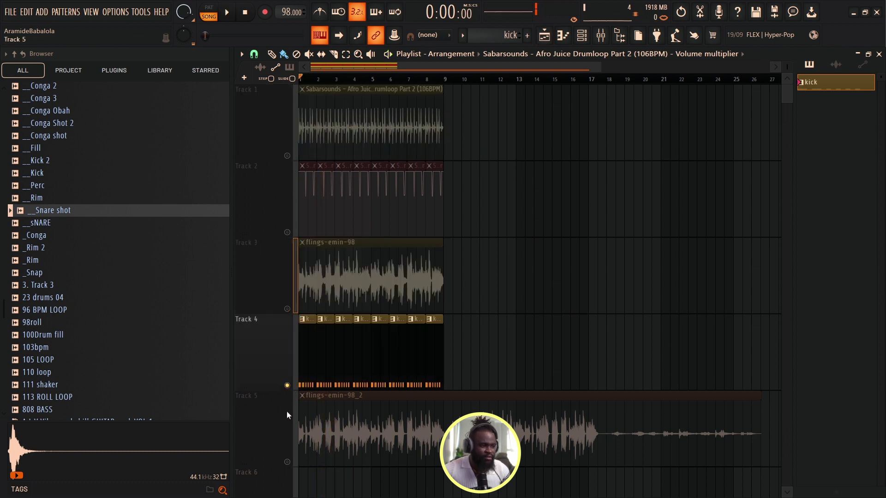
# - Enable the flings-emin-98_2 melody, the drumloop and its volume automation alongside the kick pattern, and play them together
pyautogui.click(286, 462)
pyautogui.click(286, 156)
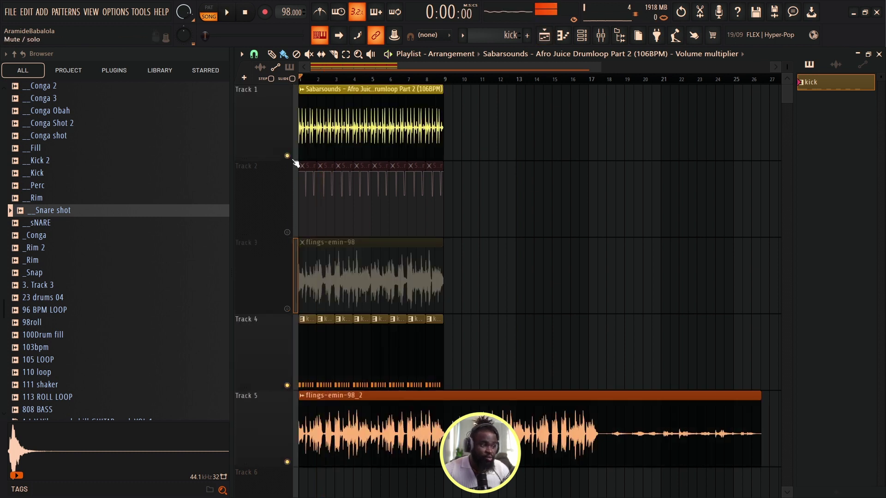
pyautogui.click(288, 232)
pyautogui.click(607, 39)
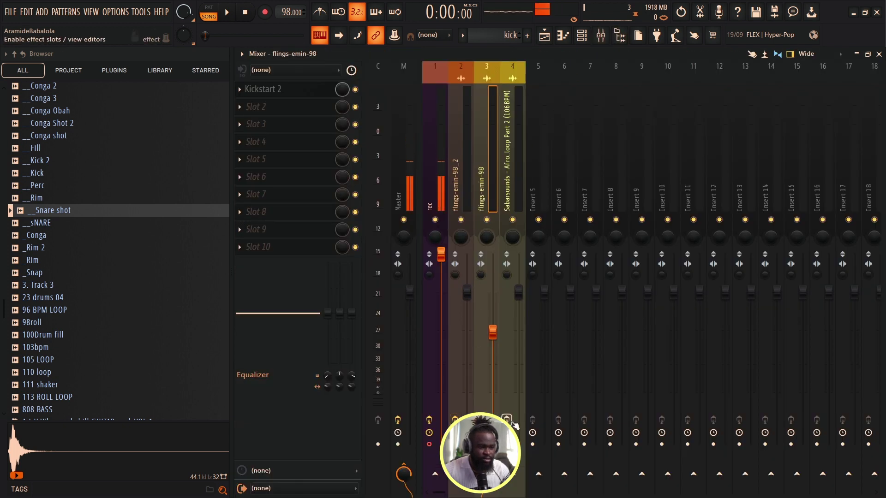
pyautogui.click(545, 34)
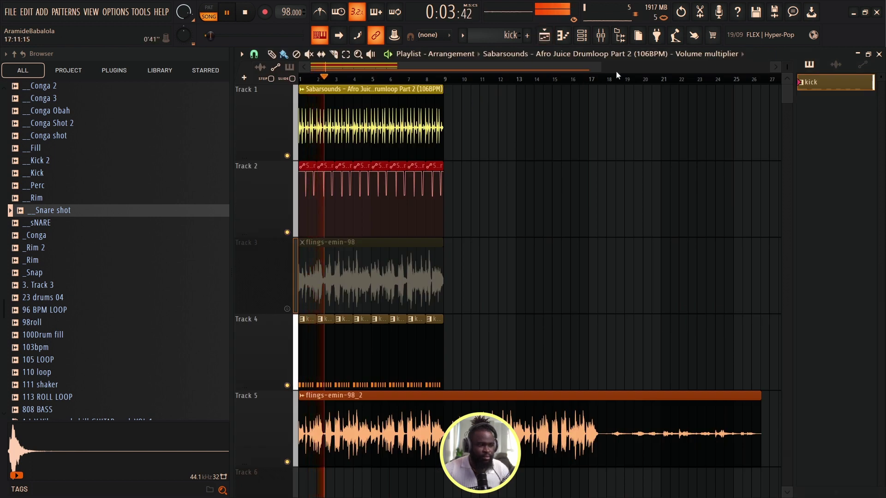
# - Enable the original melody on Track 3 and lower the flings-emin-98 clip's channel volume to about 46%
pyautogui.moveTo(597, 66); pyautogui.dragTo(387, 65)
pyautogui.click(288, 310)
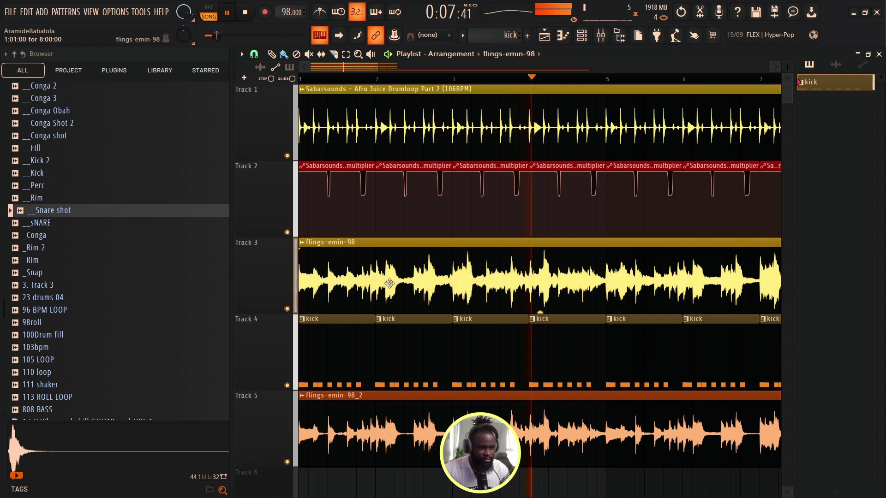
pyautogui.doubleClick(486, 252)
pyautogui.moveTo(517, 140); pyautogui.dragTo(519, 149)
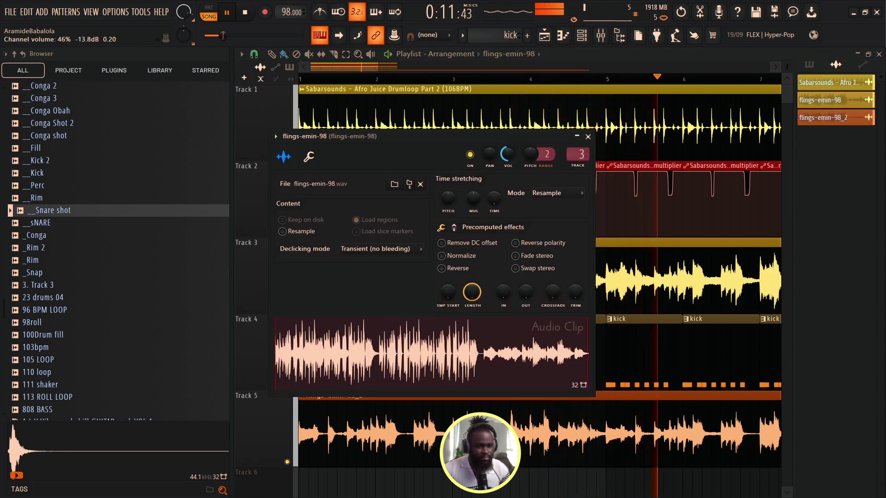
pyautogui.scroll(-3, 454, 79)
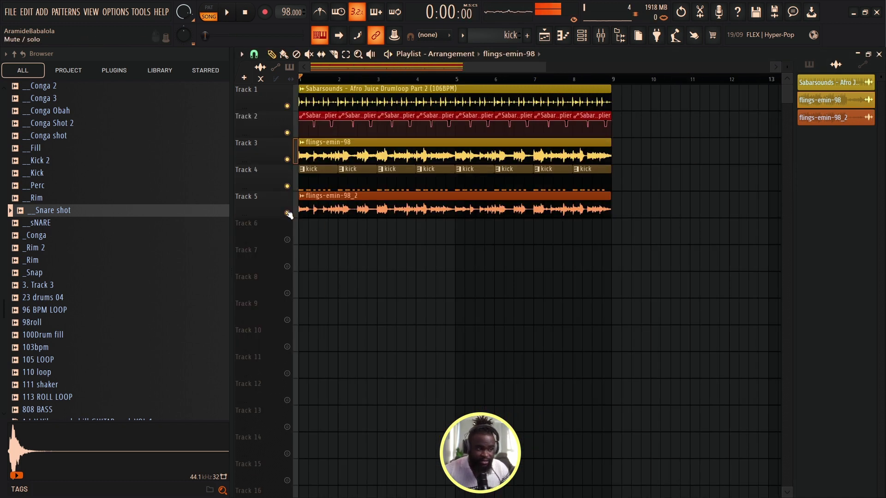
# - Compare the original melody on Track 3 with flings-emin-98_2 by soloing each, and view the mixer during playback of flings-emin-98_2
pyautogui.rightClick(287, 214)
pyautogui.press('space')
pyautogui.rightClick(287, 160)
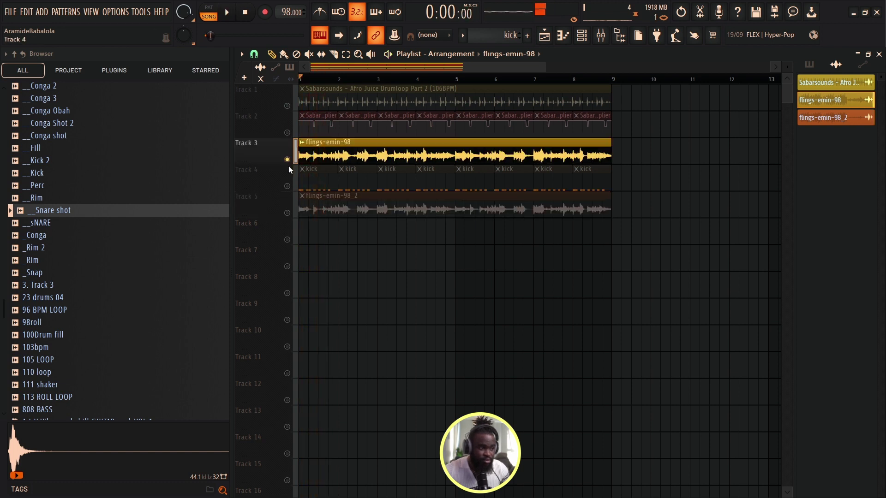
pyautogui.rightClick(288, 213)
pyautogui.click(600, 37)
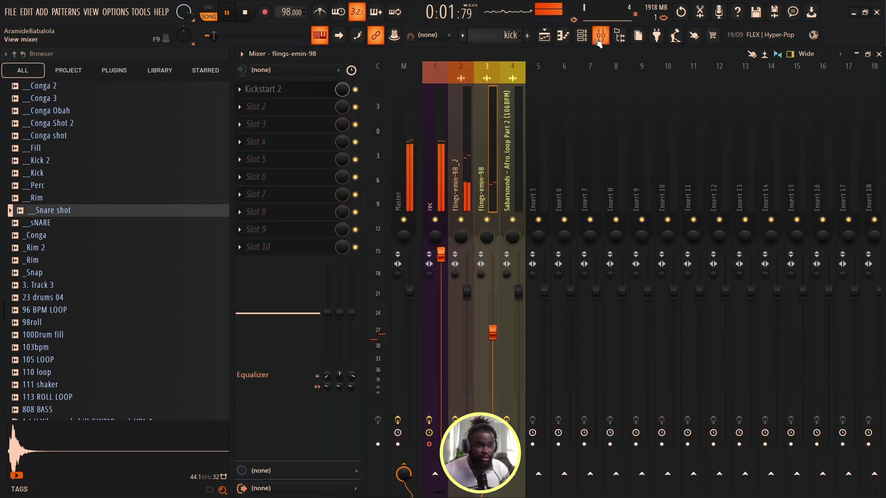
# - Inspect the Kickstart 2 effect on the flings-emin-98 mixer track and close its window
pyautogui.click(520, 188)
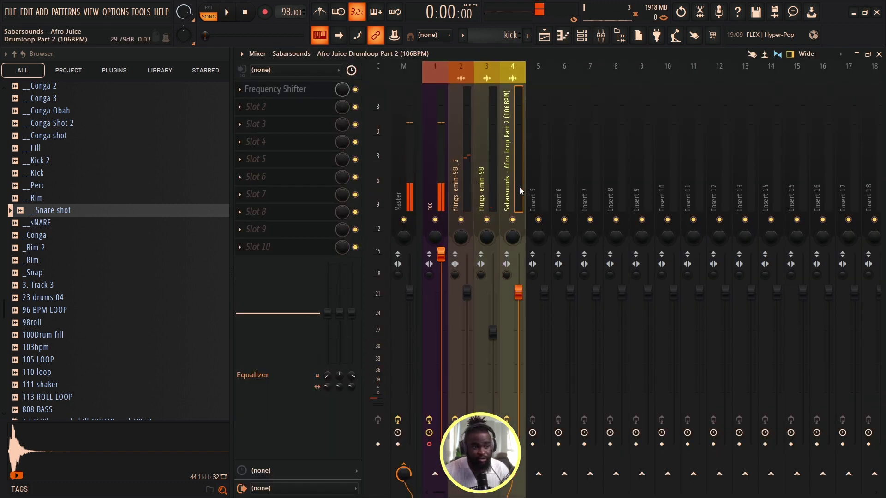
pyautogui.click(490, 159)
pyautogui.click(286, 91)
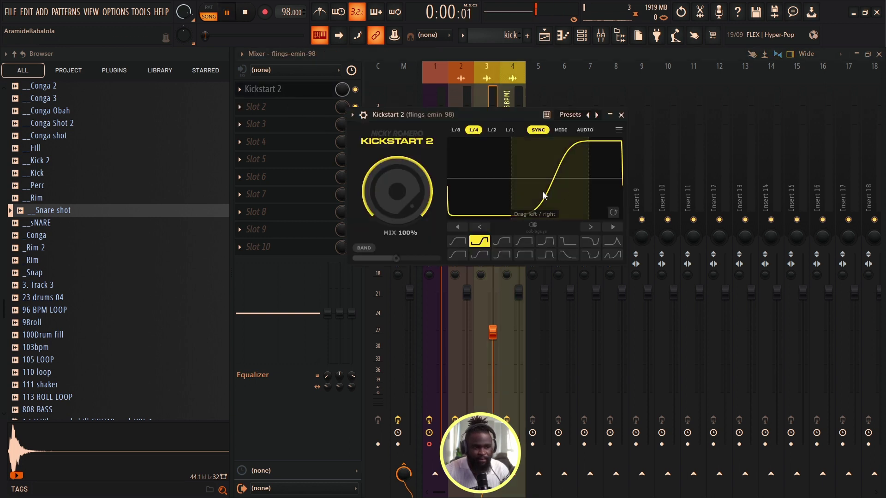
pyautogui.click(560, 55)
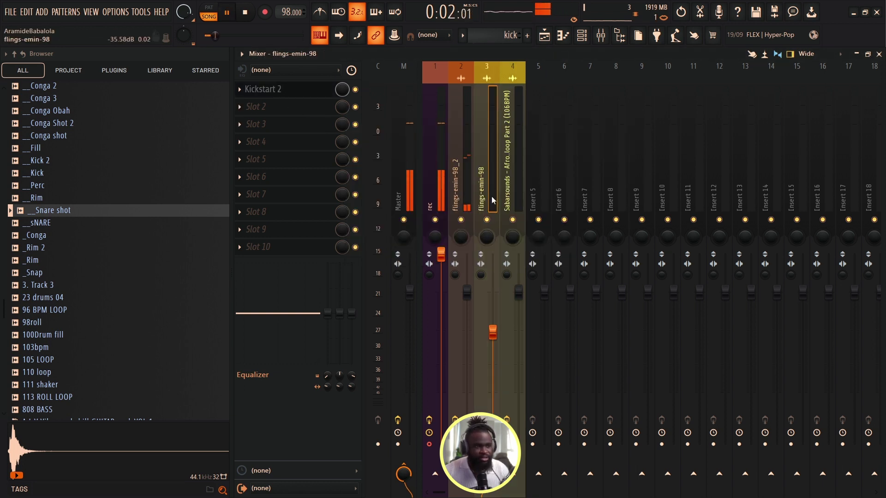
# - Open Kickstart 2 on the flings-emin-98_2 mixer track and play the melody to examine its ducking
pyautogui.click(461, 194)
pyautogui.click(282, 107)
pyautogui.press('space')
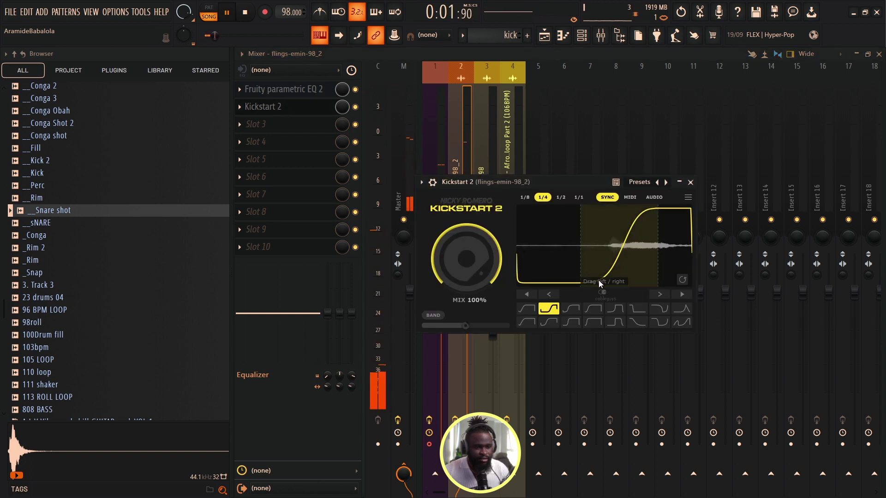
pyautogui.press('F5')
pyautogui.press('F9')
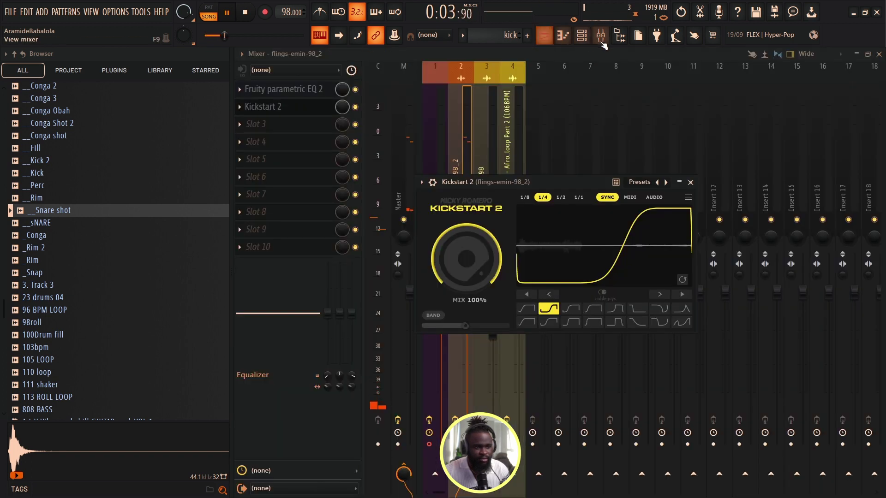
# - Set the Kickstart 2 mix on flings-emin-98_2 to 78% while listening, and return to the playlist with playback stopped
pyautogui.press('space')
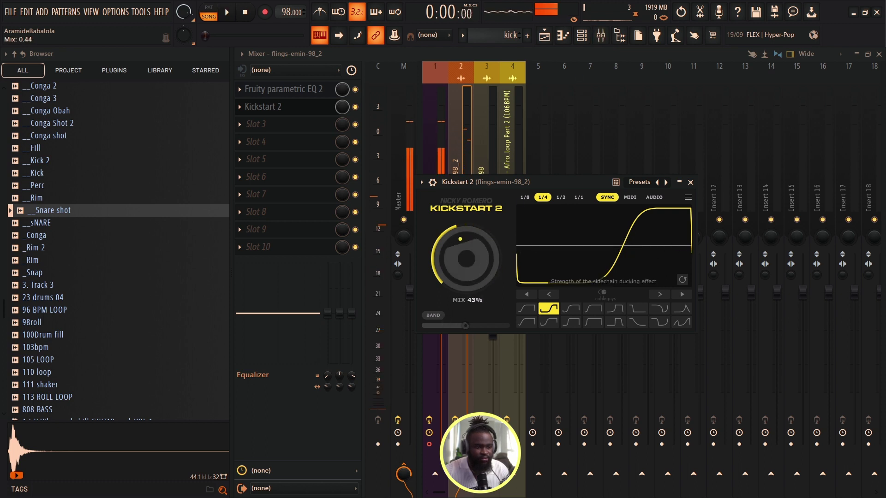
pyautogui.moveTo(478, 185); pyautogui.dragTo(503, 180)
pyautogui.press('space')
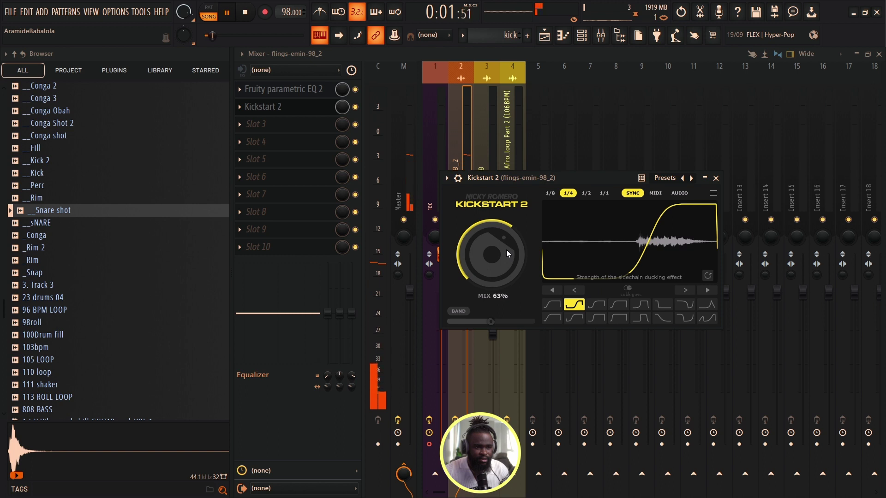
pyautogui.scroll(5, 505, 250)
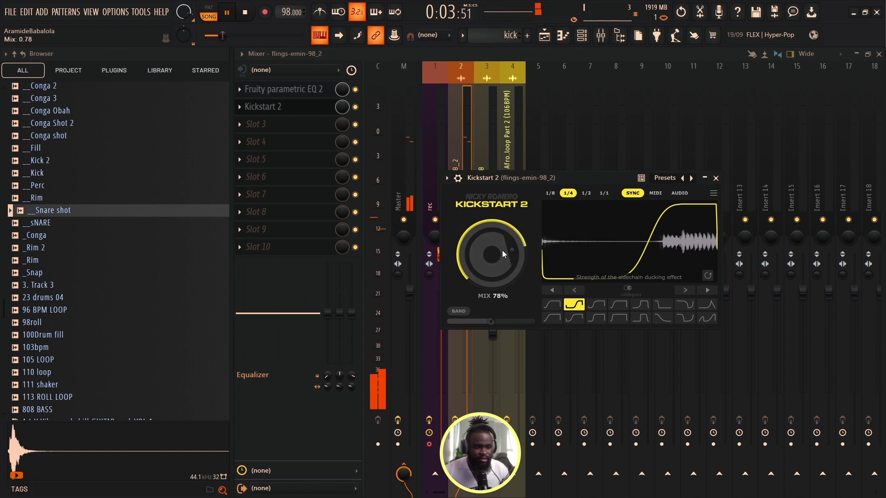
pyautogui.click(545, 34)
pyautogui.press('space')
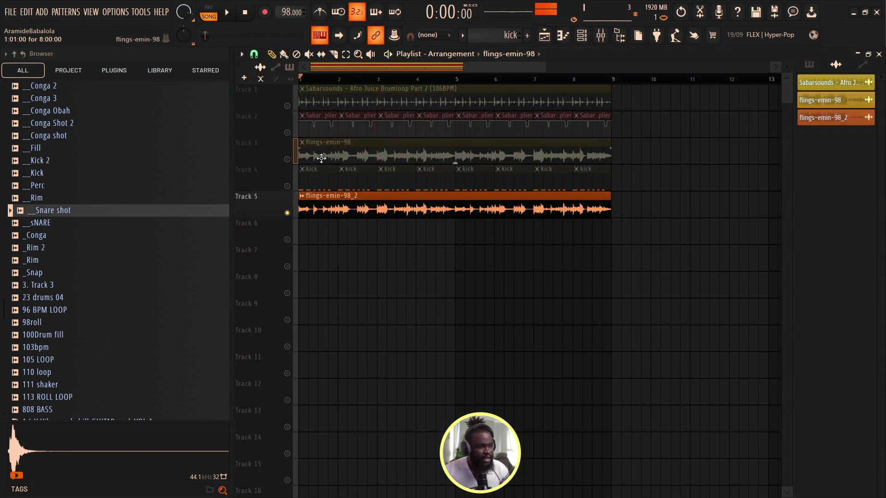
# - Isolate the drumloop on Track 1 with its volume automation on Track 2 and play them together
pyautogui.click(287, 105)
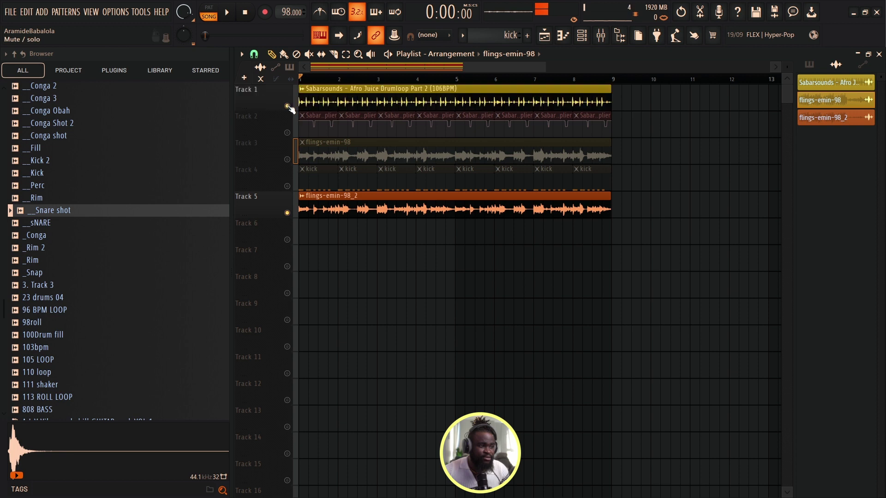
pyautogui.press('space')
pyautogui.rightClick(287, 133)
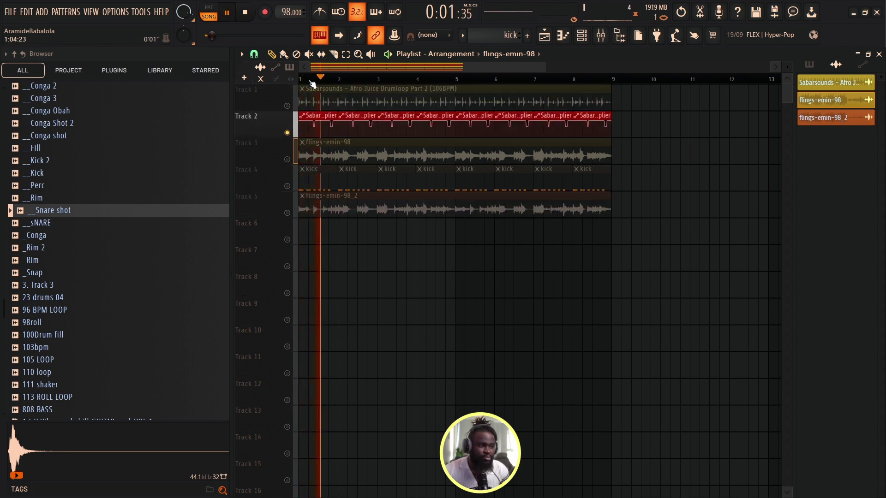
pyautogui.scroll(4, 297, 100)
pyautogui.click(287, 106)
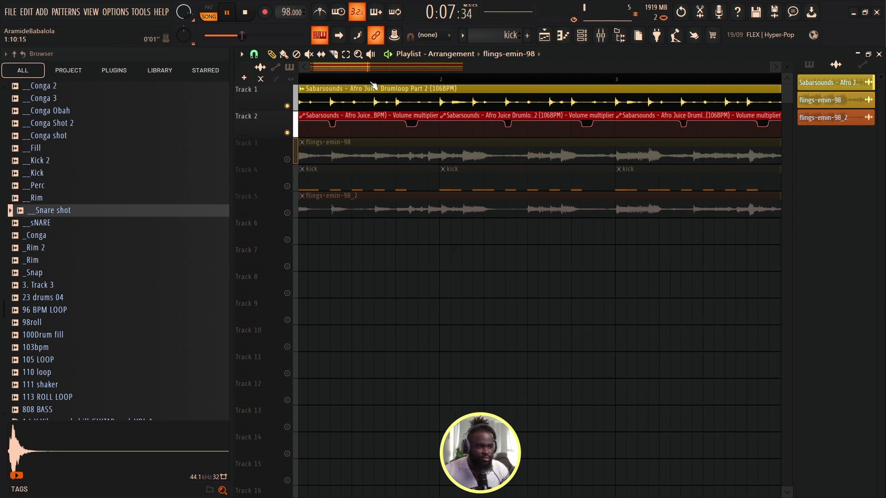
# - Open the Frequency Shifter on the drumloop's mixer track to examine its effect on the drums
pyautogui.click(601, 35)
pyautogui.click(508, 183)
pyautogui.press('space')
pyautogui.click(276, 89)
pyautogui.moveTo(554, 175); pyautogui.dragTo(554, 129)
# - Return to the playlist and play the whole arrangement with every track enabled
pyautogui.click(544, 35)
pyautogui.press('space')
pyautogui.press('space')
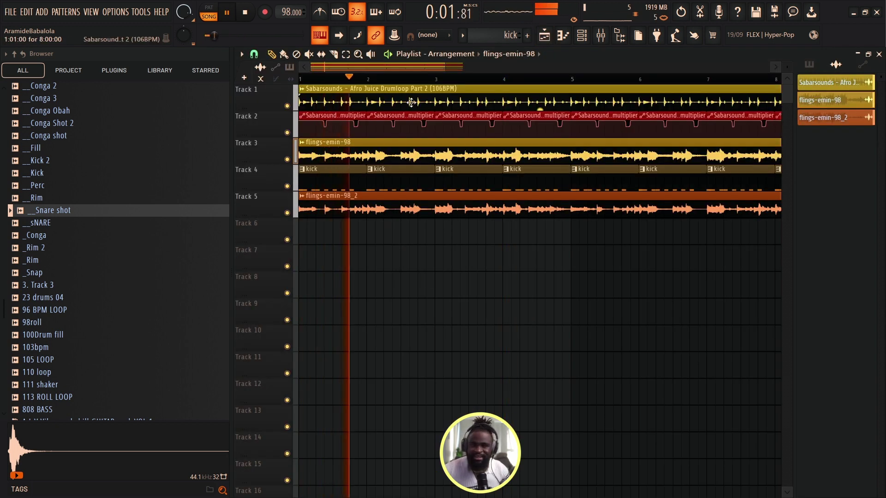